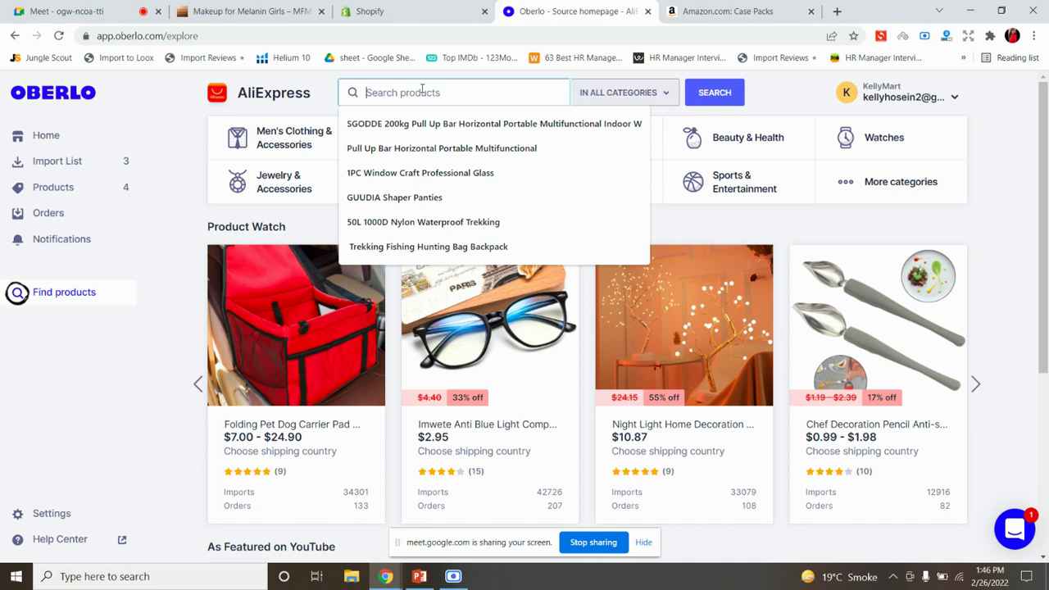
Search the AliExpress products for "ice cream scope" and look through the results
text(ice cream scope)
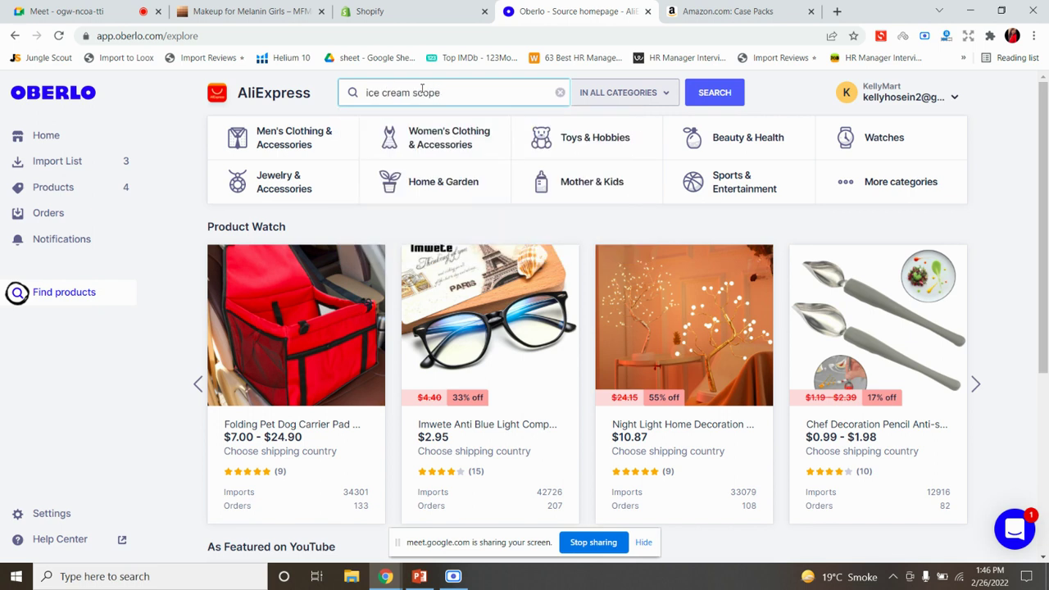
key(Return)
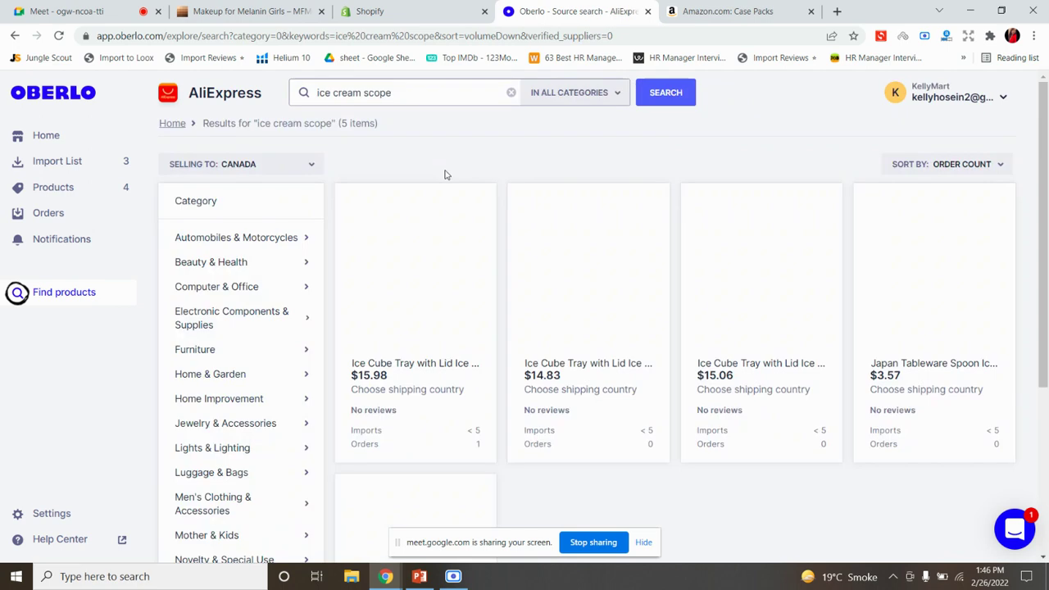
mouse_move(424, 209)
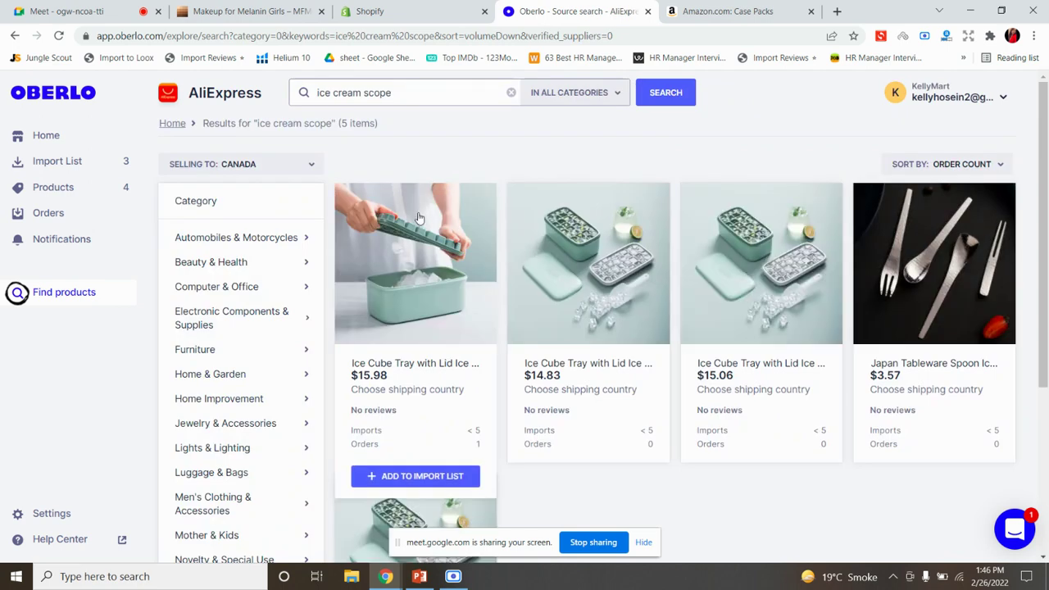
scroll(443, 279, down, 3)
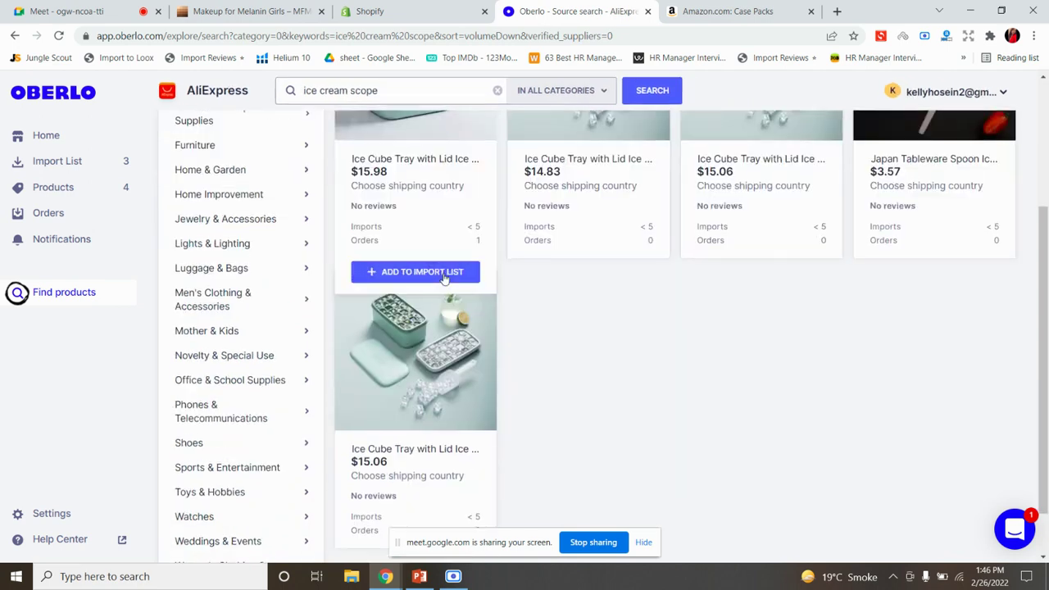
scroll(443, 279, up, 3)
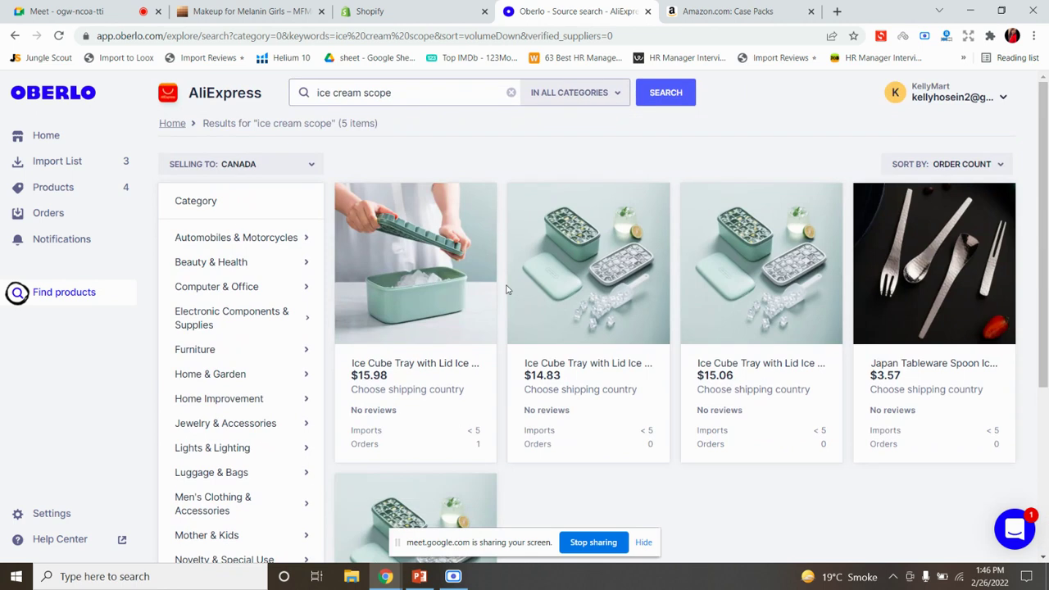
Open the $15.98 ice cube tray's product page, return to the search results and check the tray's import and order counts
click(415, 291)
click(492, 9)
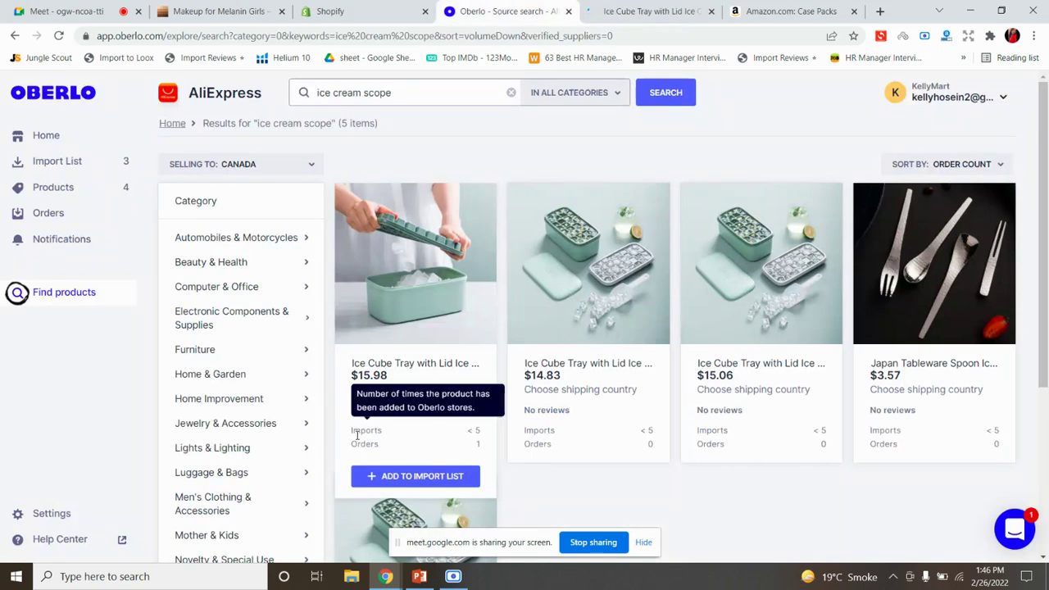
double_click(474, 431)
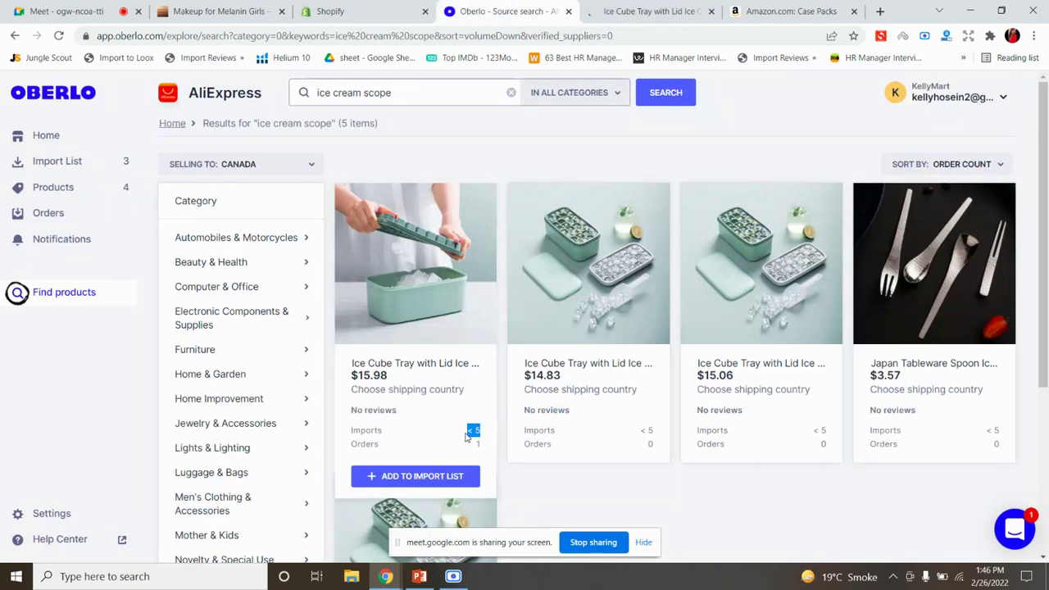
scroll(483, 439, down, 2)
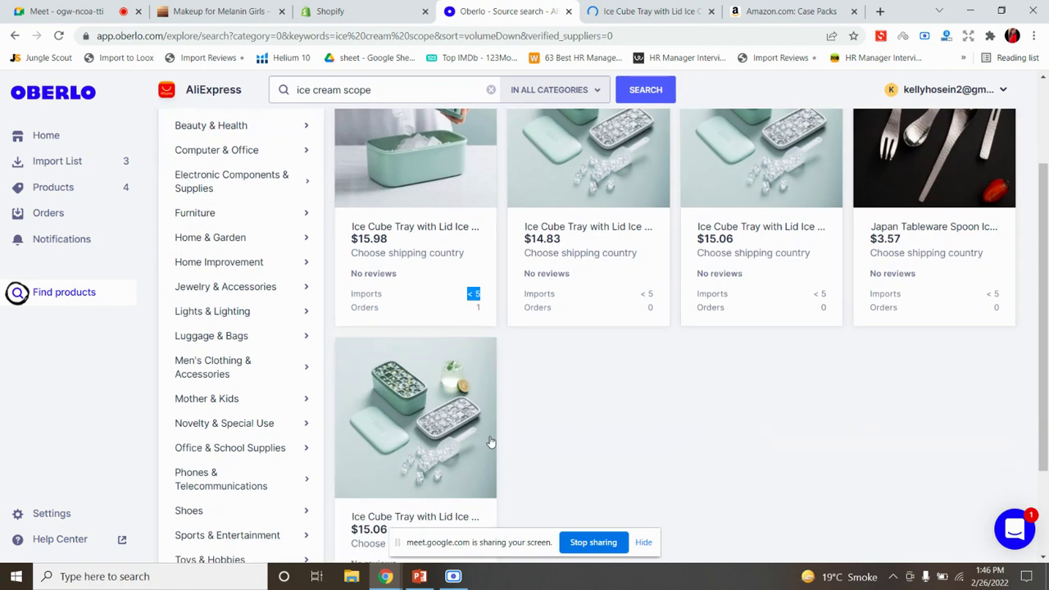
scroll(525, 439, down, 2)
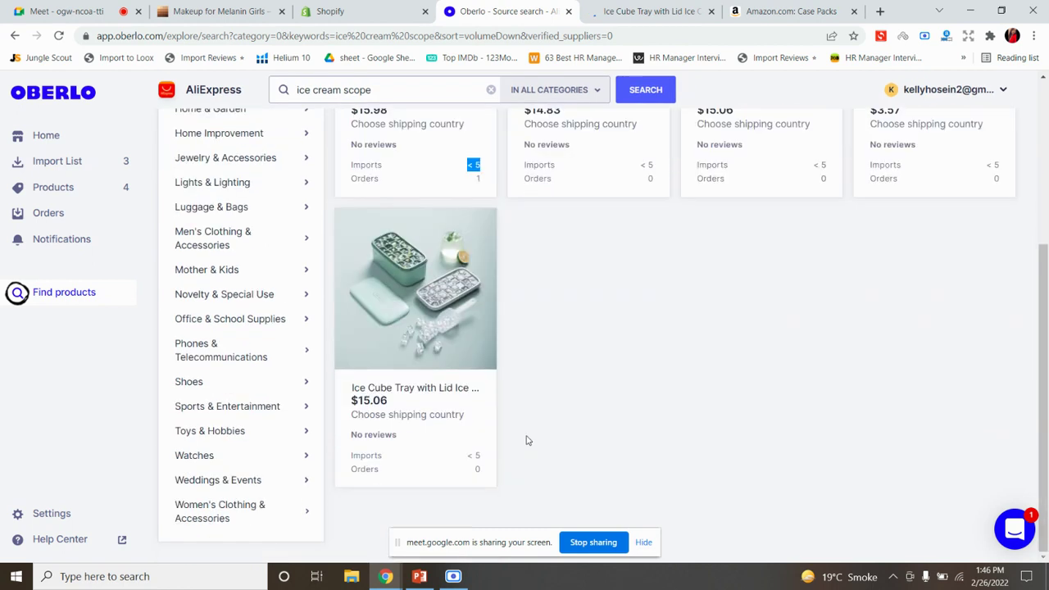
scroll(528, 441, up, 4)
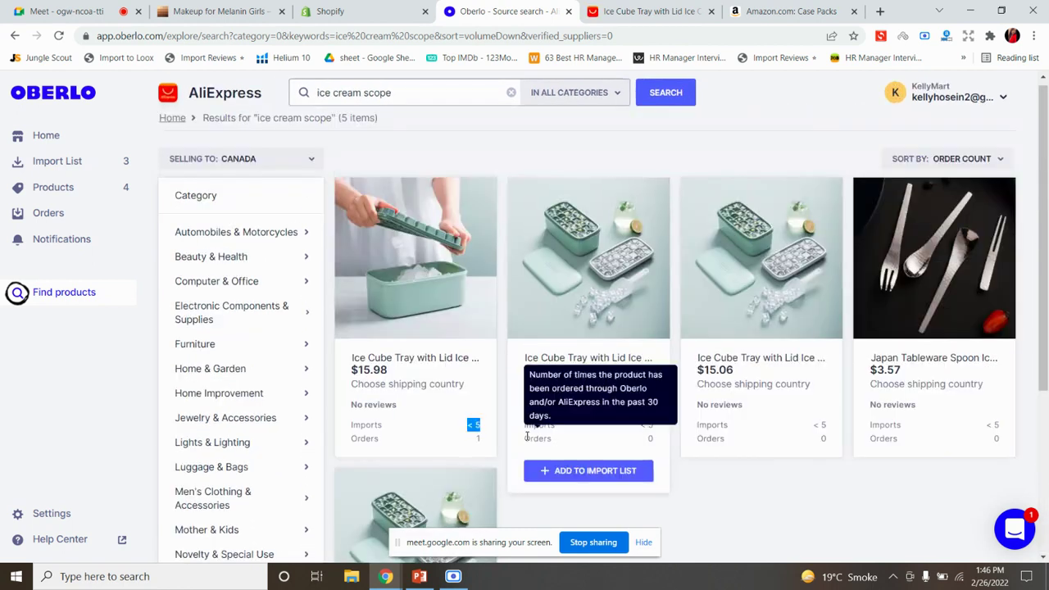
double_click(478, 439)
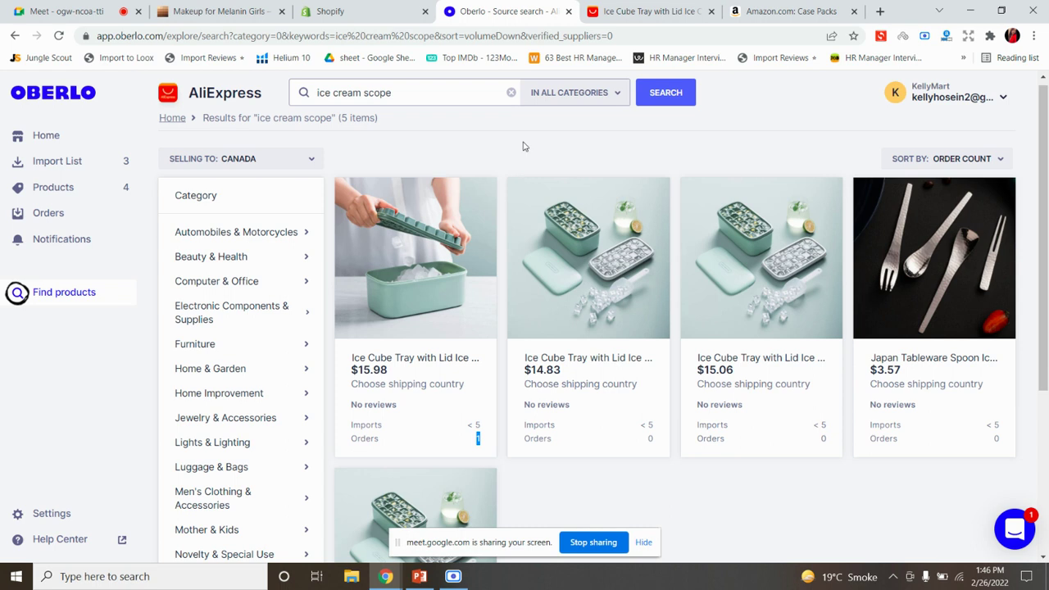
Search the products for "knife sharpner" instead and close the ice cube tray's product page
click(510, 93)
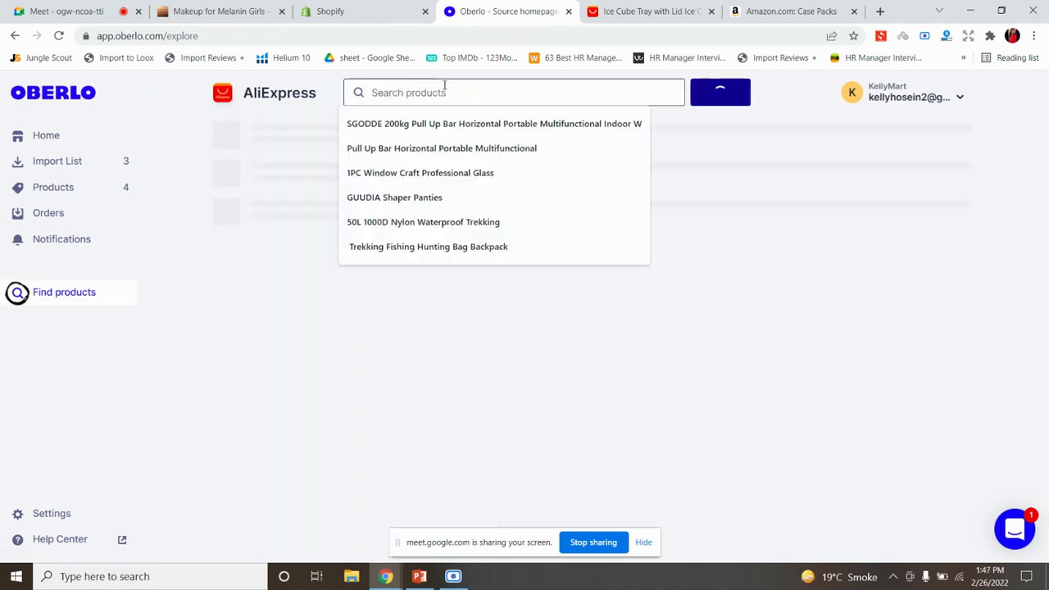
text(knife)
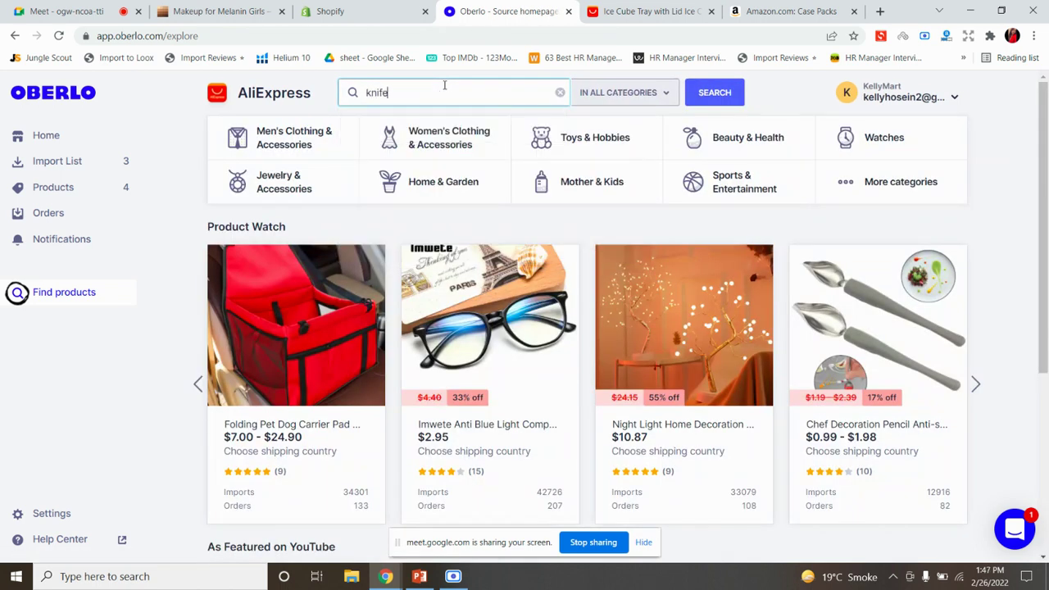
text( sharpner)
key(Return)
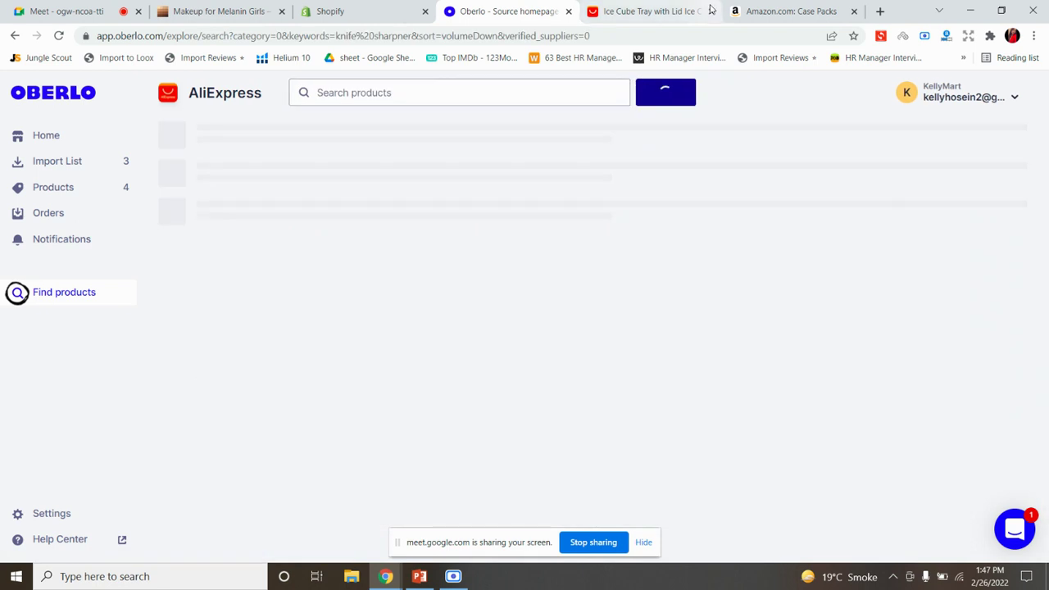
click(711, 10)
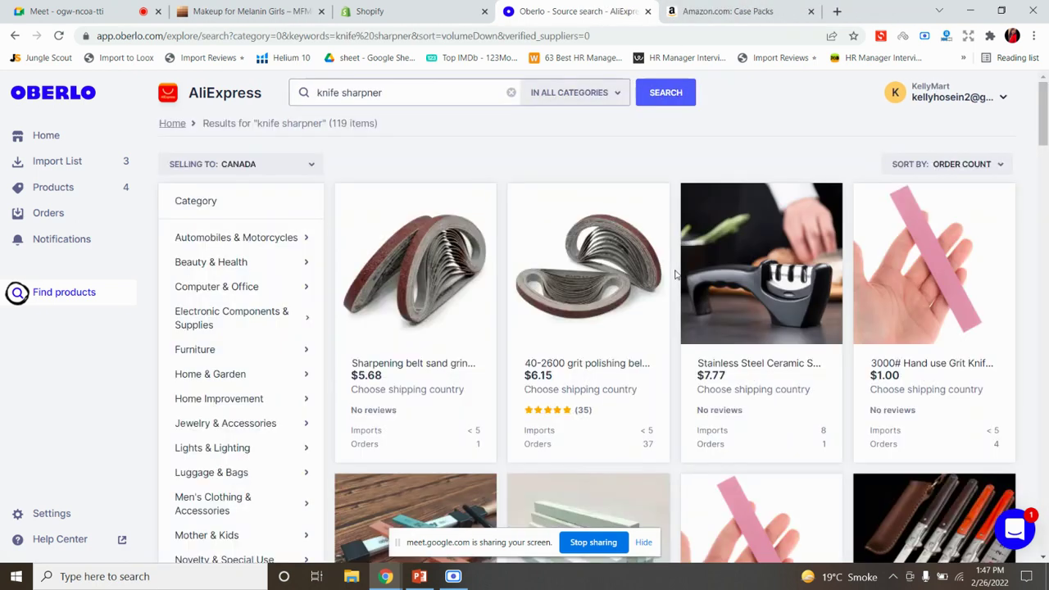
Check the import and order counts of the $7.77 stainless steel ceramic sharpener
scroll(675, 274, down, 2)
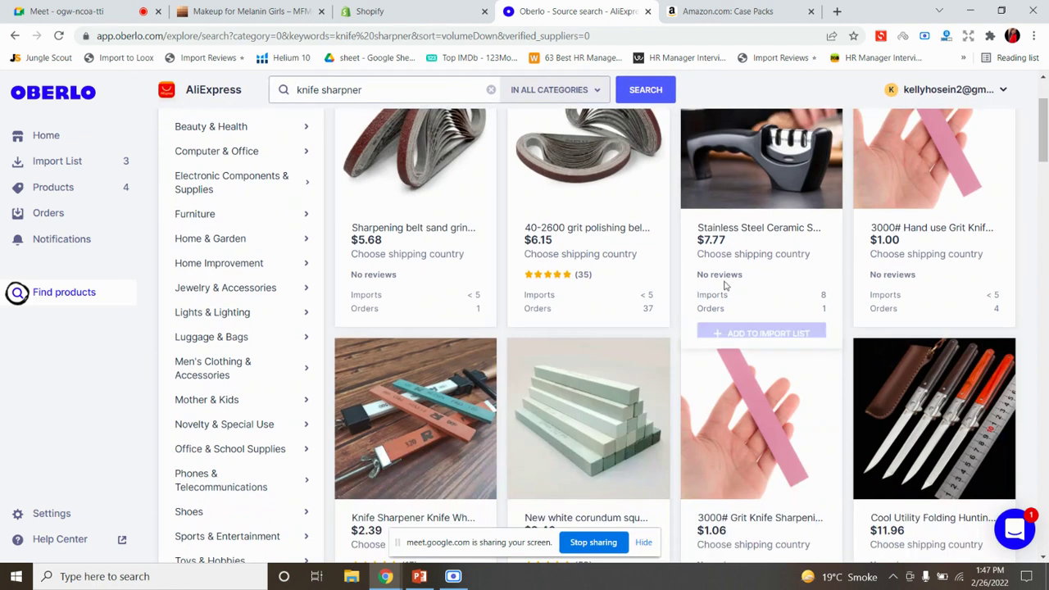
scroll(771, 303, up, 1)
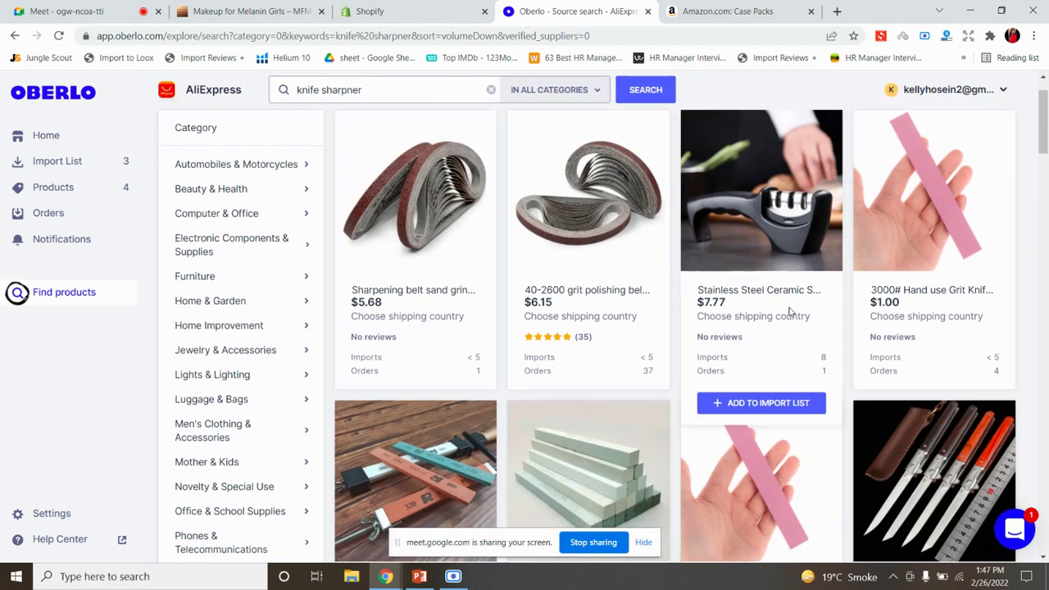
double_click(824, 358)
double_click(824, 370)
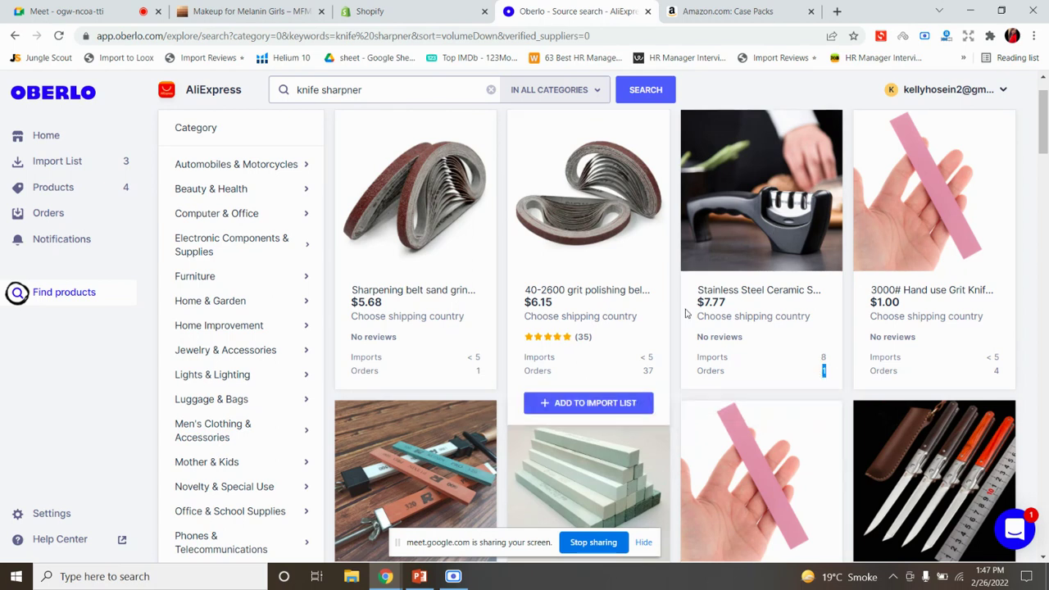
Compare the import and order counts of the $2.39 knife sharpener and the $0.79 double-side diamond grindstone
scroll(1044, 392, down, 3)
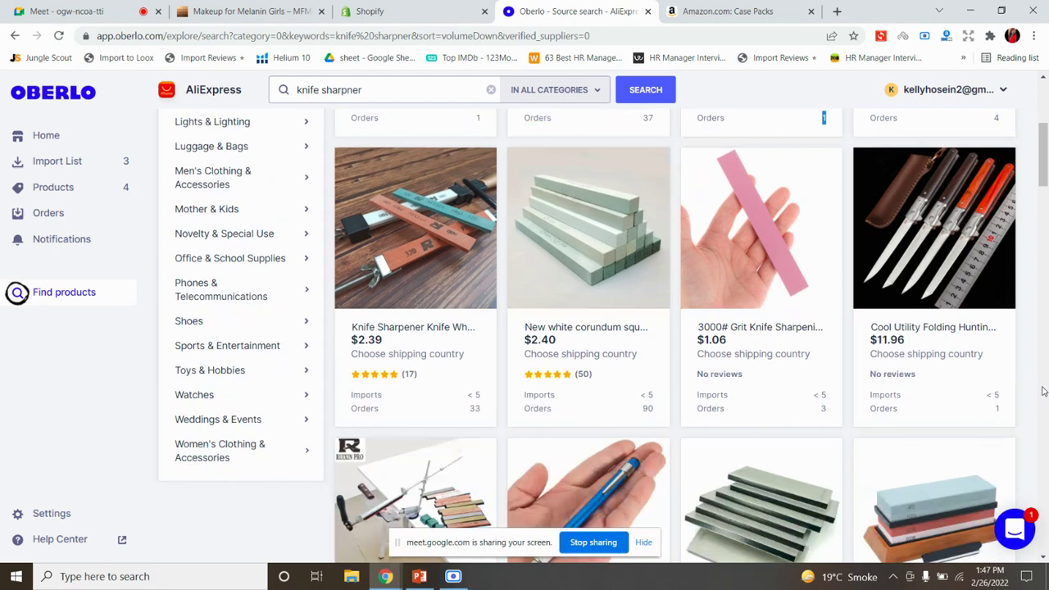
scroll(738, 352, down, 1)
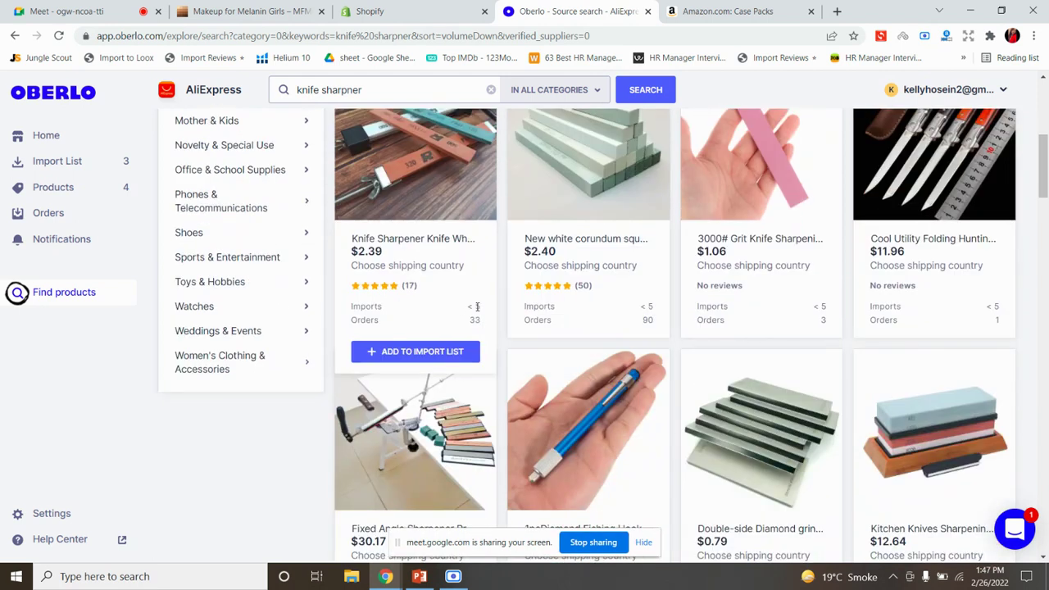
drag(481, 320, 471, 320)
scroll(474, 307, down, 2)
scroll(595, 297, down, 2)
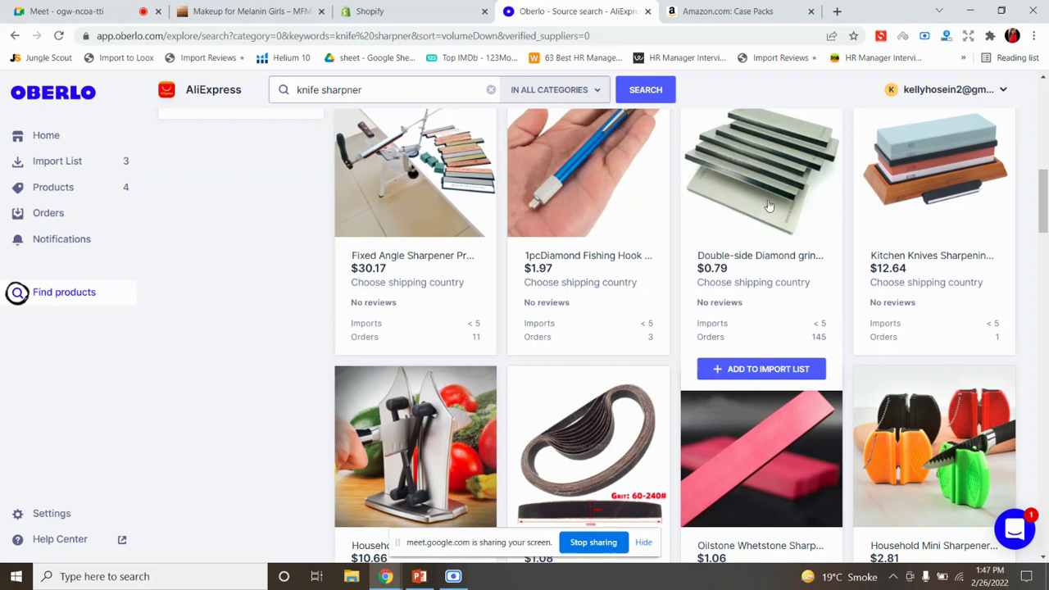
drag(825, 326, 813, 326)
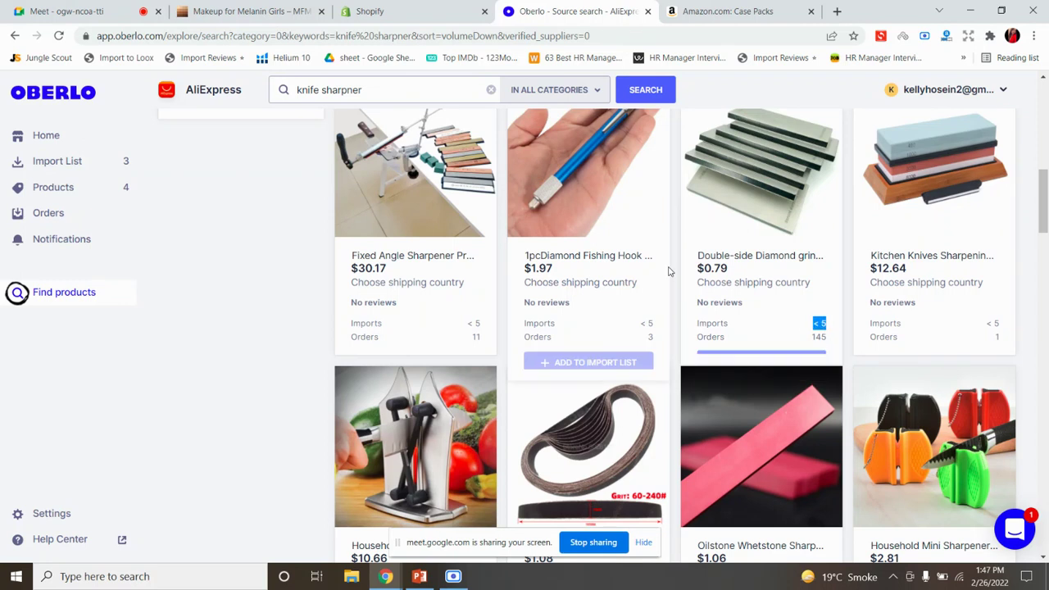
double_click(820, 337)
Add the $0.79 double-side diamond grindstone knife sharpener to the import list
scroll(443, 377, down, 3)
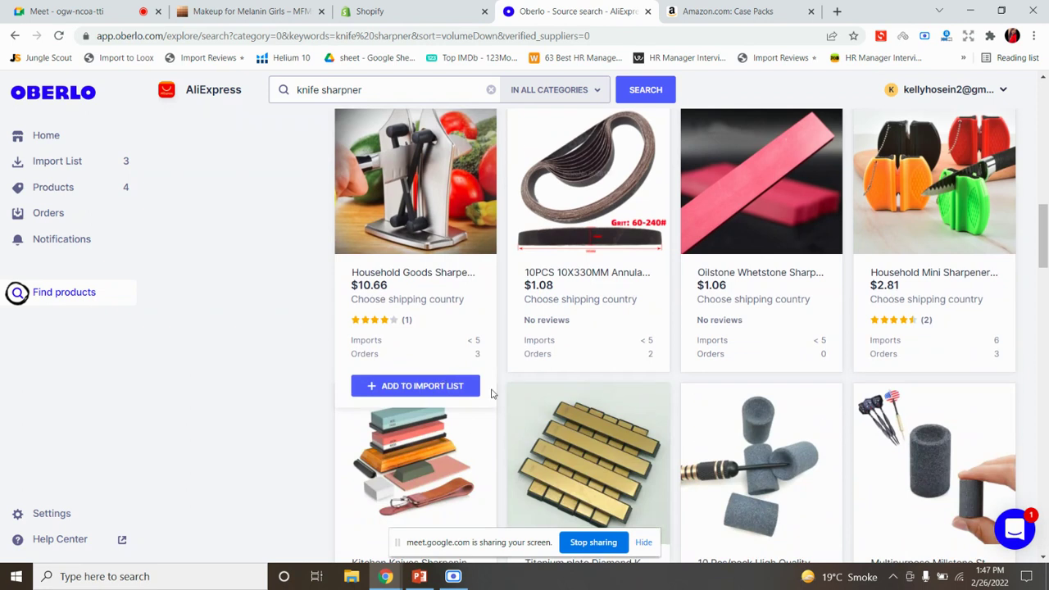
scroll(555, 375, up, 3)
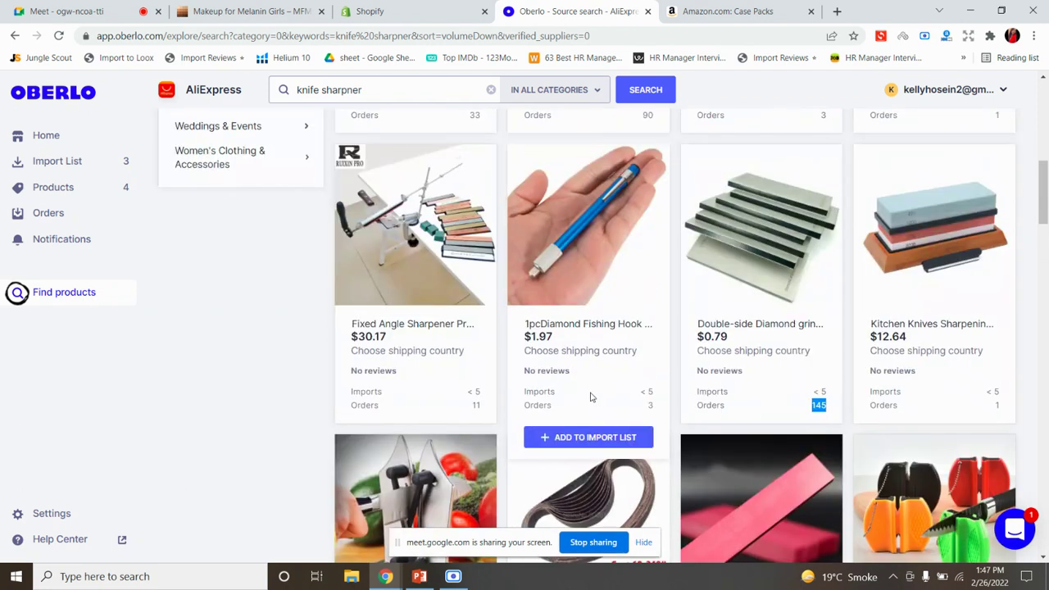
mouse_move(748, 263)
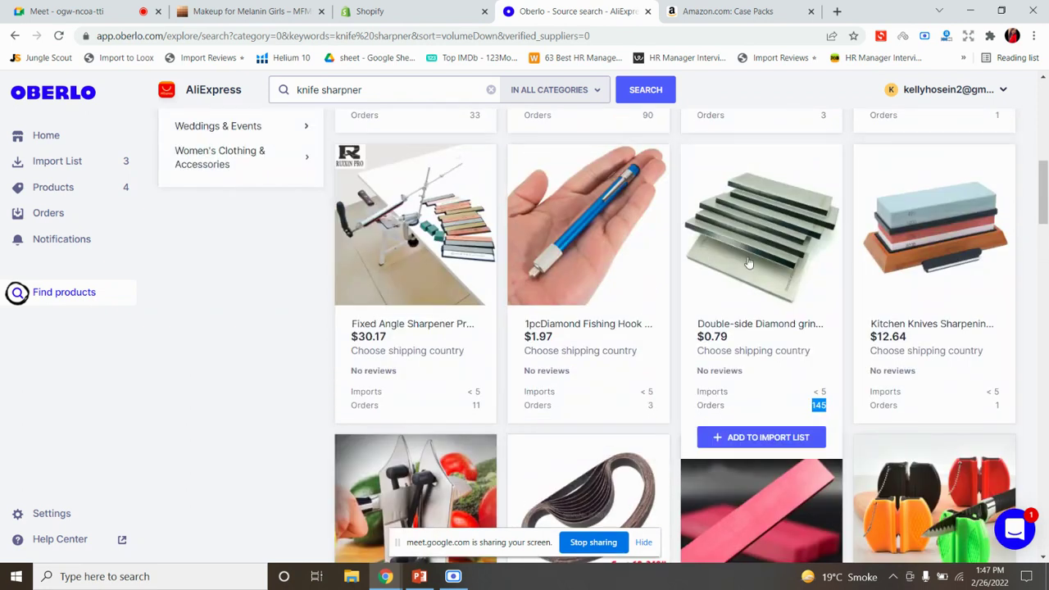
click(775, 447)
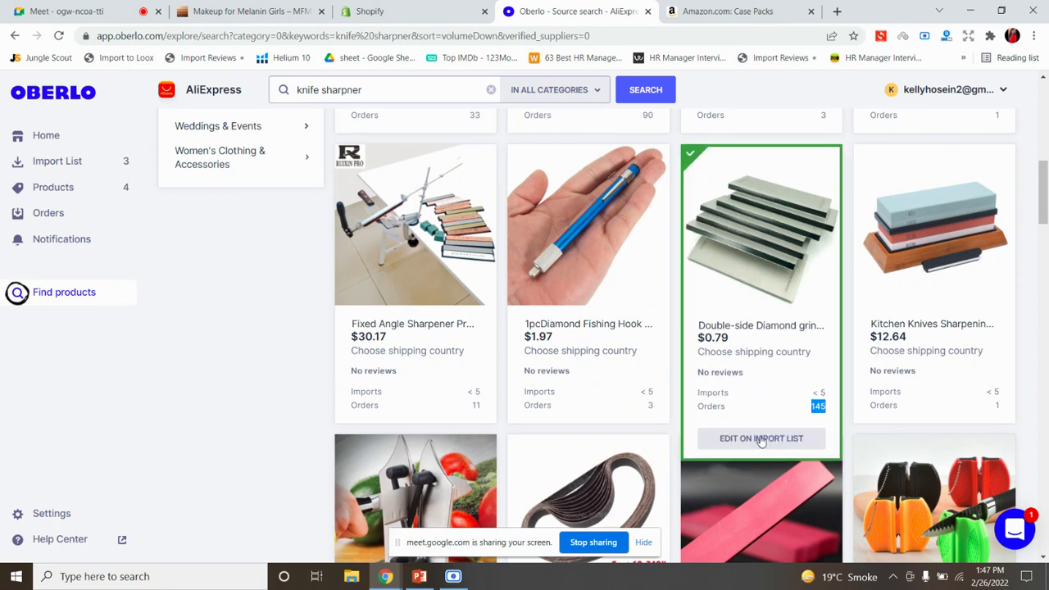
Open the import list of products chosen for the store
scroll(194, 277, up, 3)
click(67, 160)
click(72, 238)
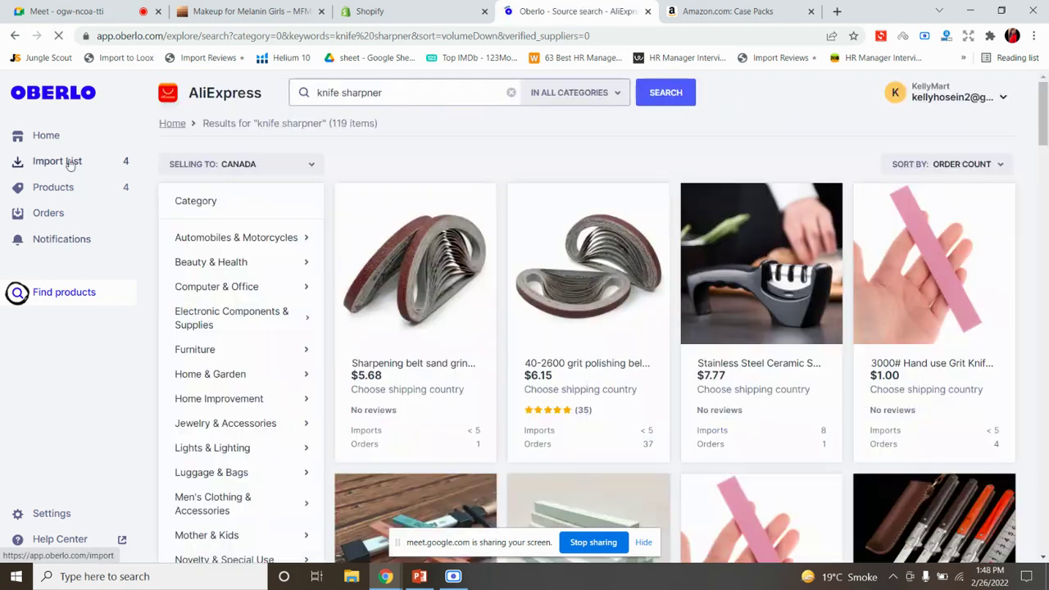
click(71, 164)
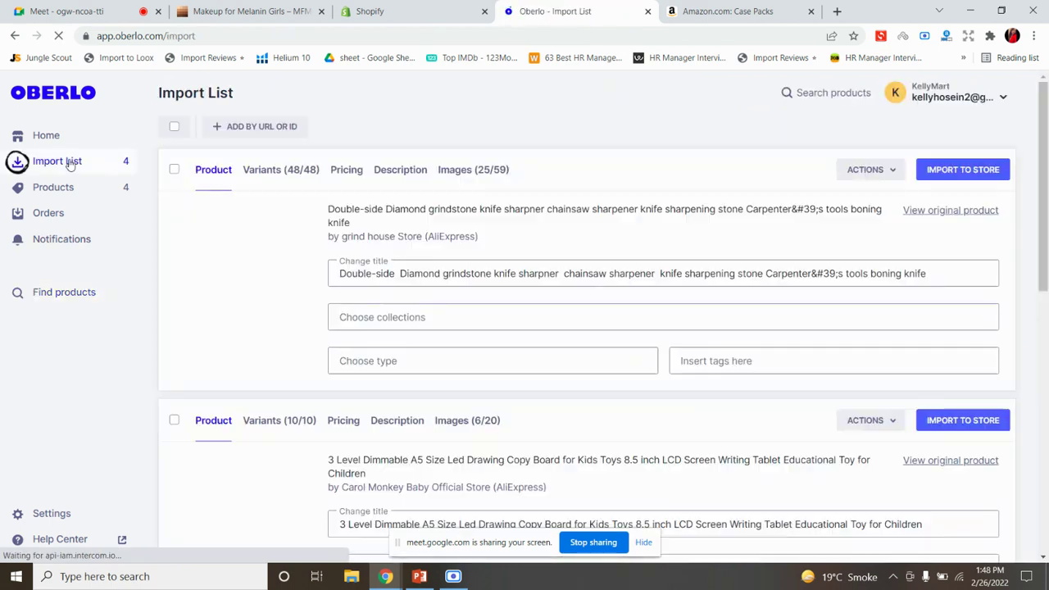
Look through all the products on the import list and return to the double-side diamond grindstone
scroll(439, 254, down, 3)
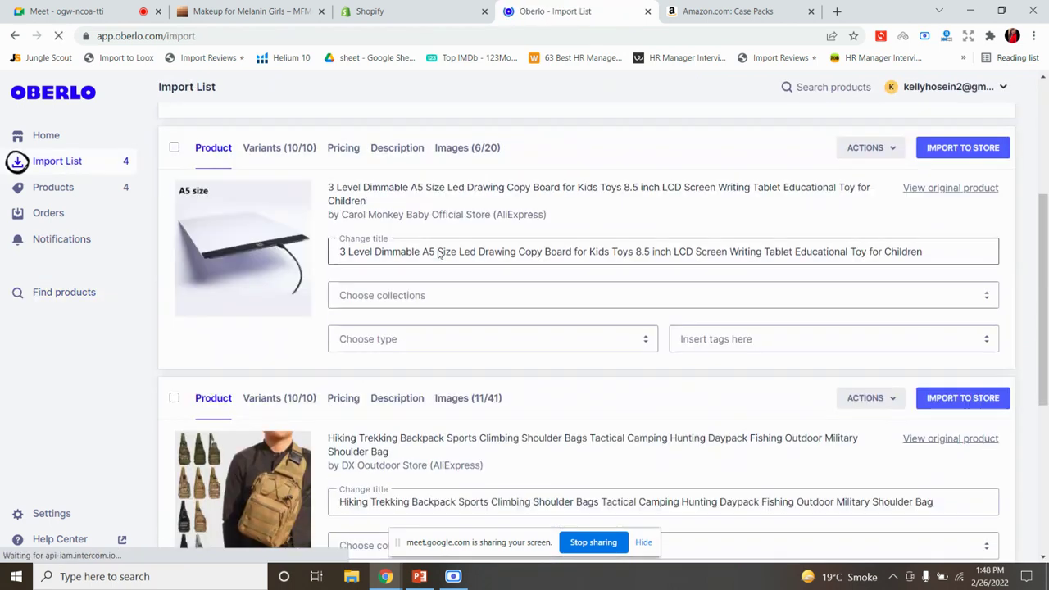
scroll(439, 253, down, 8)
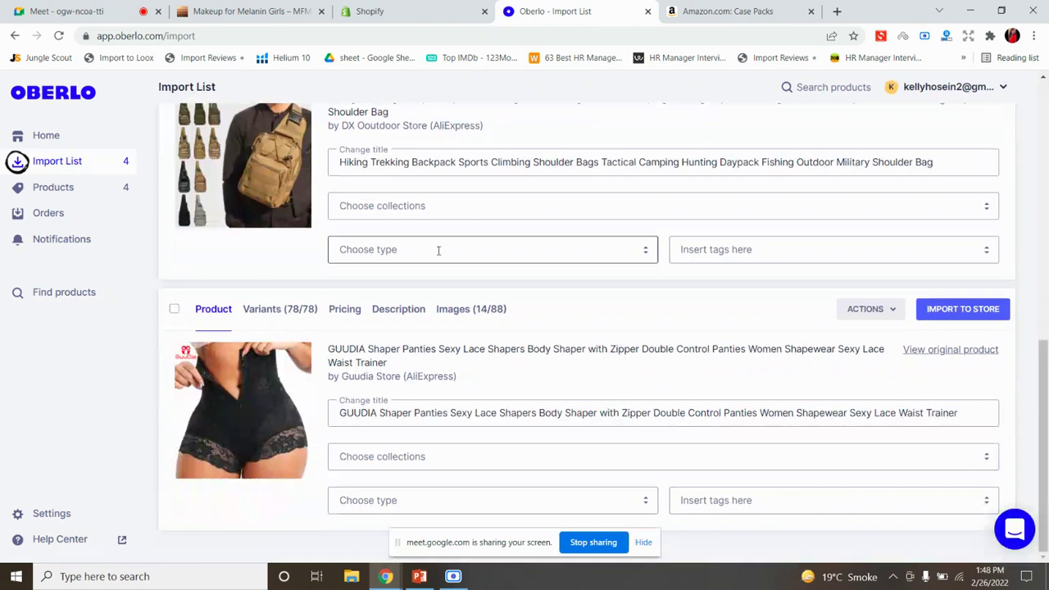
scroll(439, 251, up, 3)
scroll(438, 251, up, 5)
scroll(438, 251, down, 2)
scroll(417, 320, up, 1)
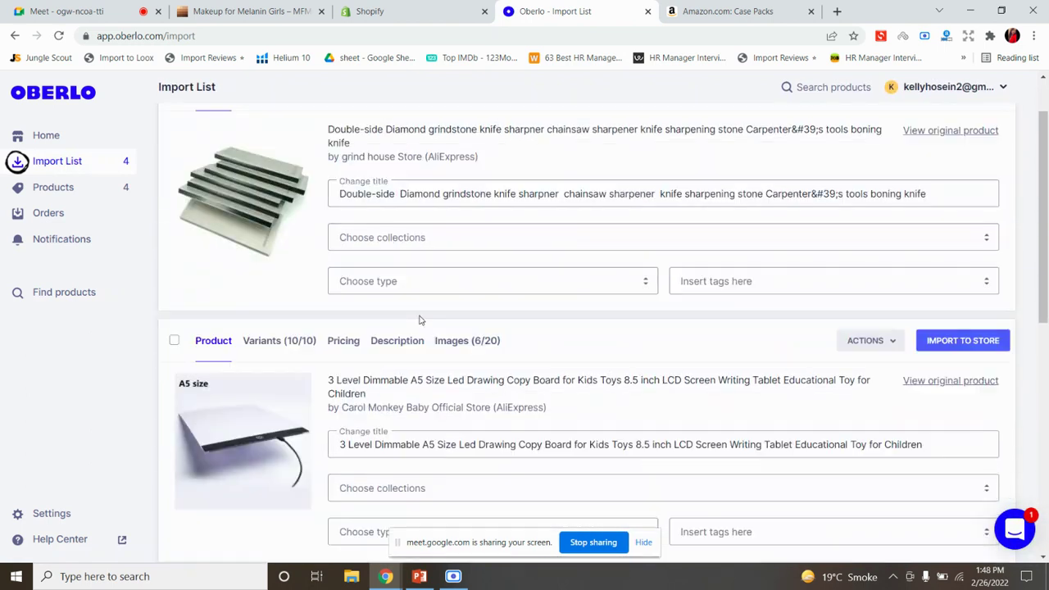
View the actions available for the double-side diamond grindstone knife sharpener, and import the product to the store
scroll(574, 246, up, 1)
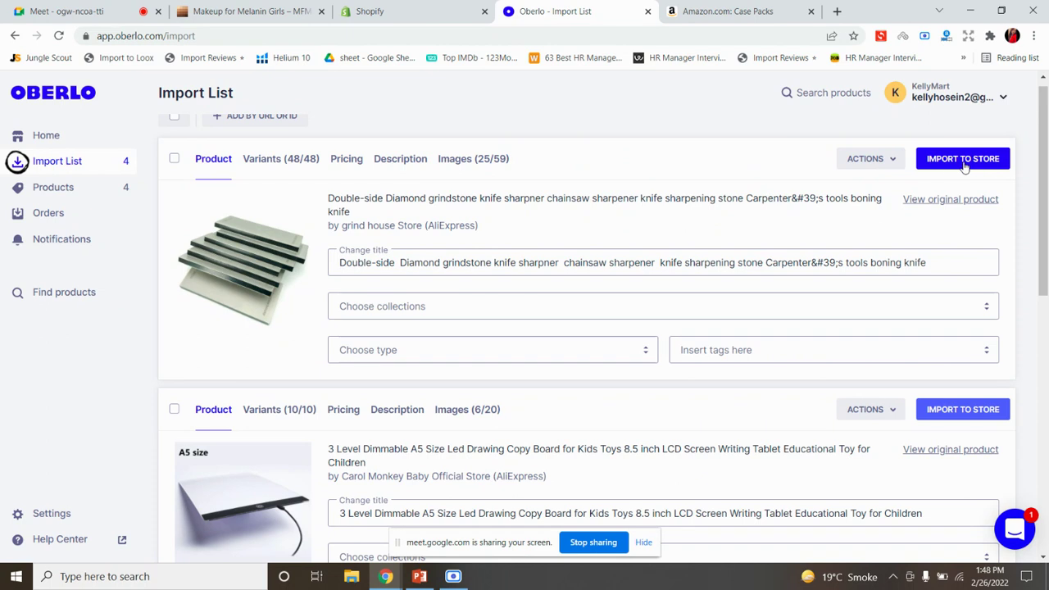
click(891, 164)
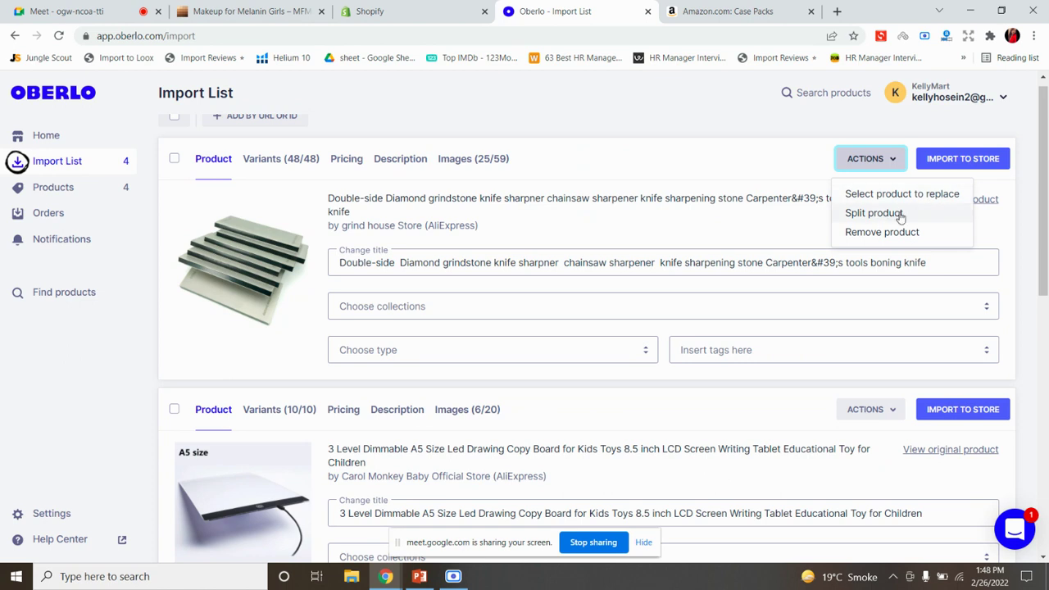
click(870, 160)
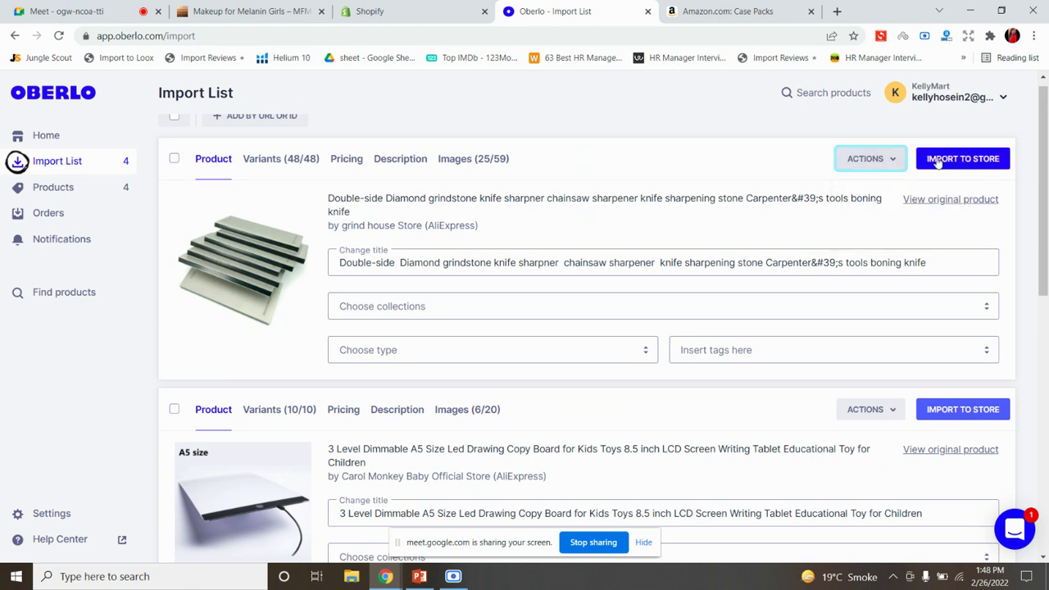
click(939, 160)
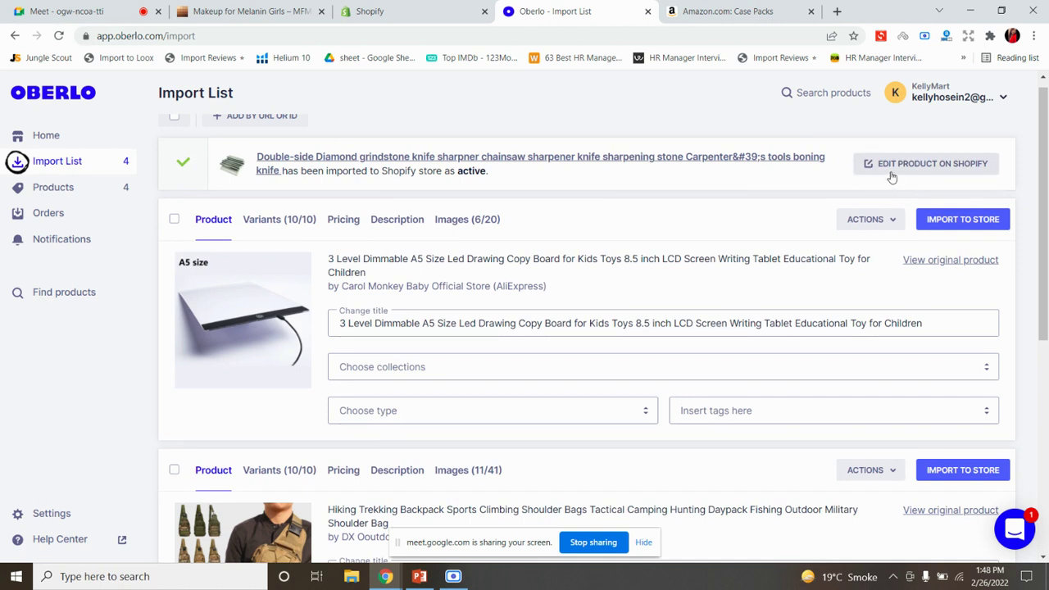
Open the imported double-side diamond grindstone knife sharpener for editing on Shopify, and close the duplicate product page
click(948, 166)
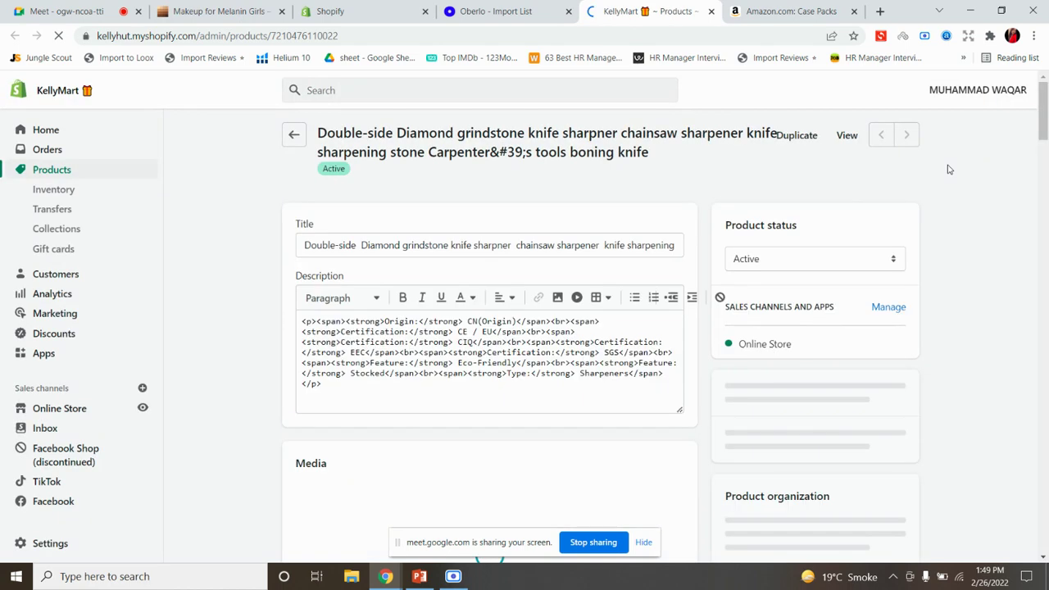
scroll(853, 300, down, 3)
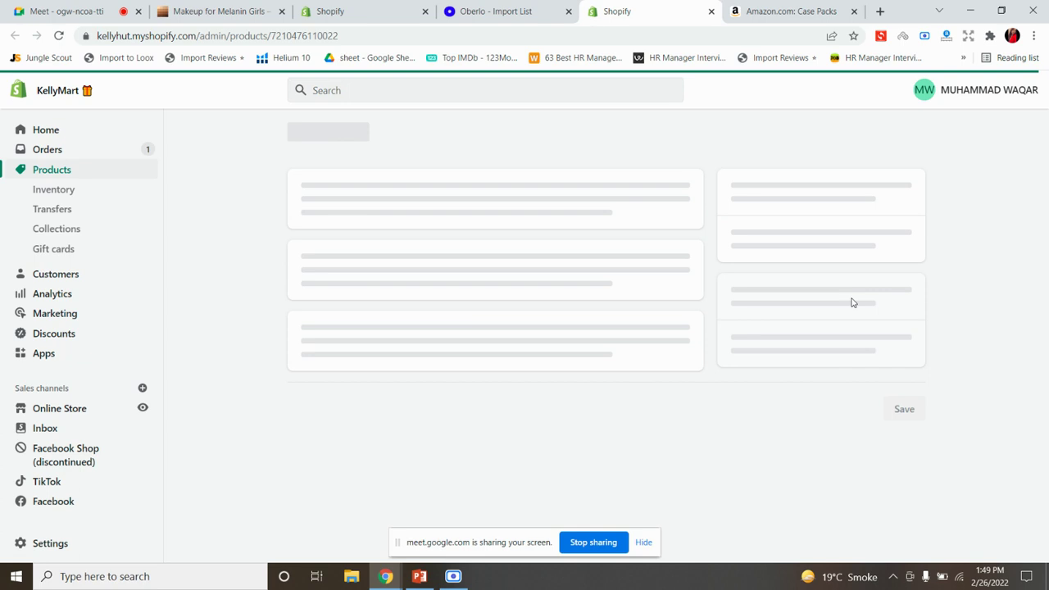
click(523, 12)
click(891, 164)
click(698, 10)
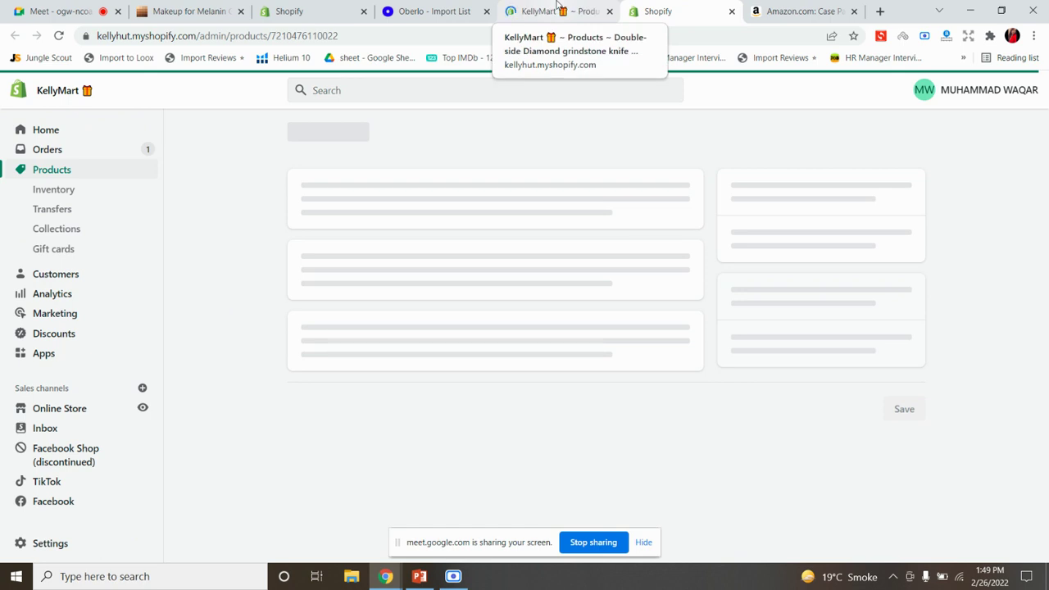
click(557, 8)
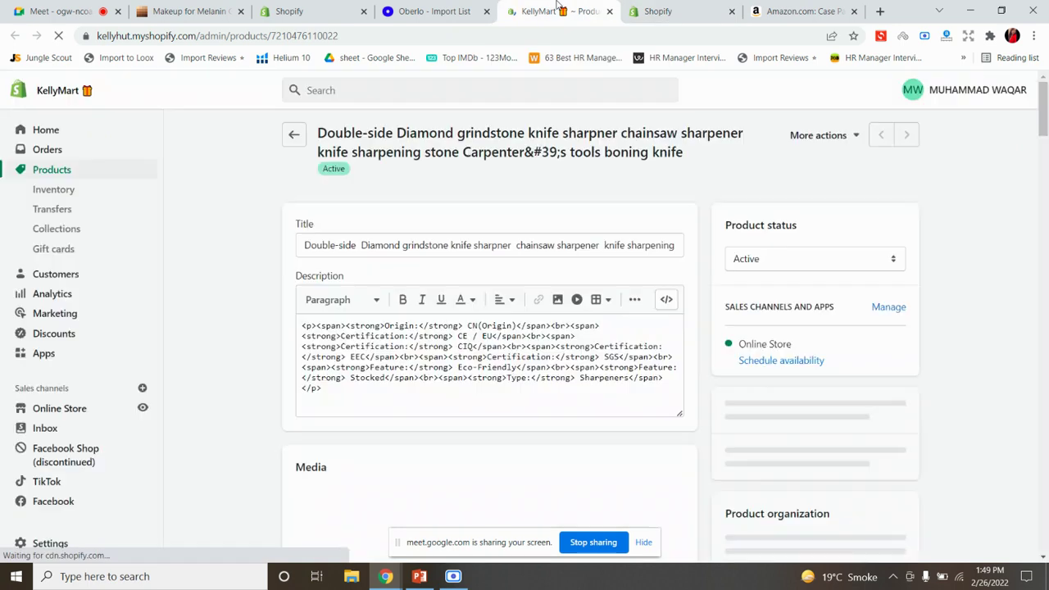
click(731, 11)
Look through the knife sharpener's media, options, variant prices and quantities, and search engine listing on its Shopify product page
scroll(607, 205, down, 3)
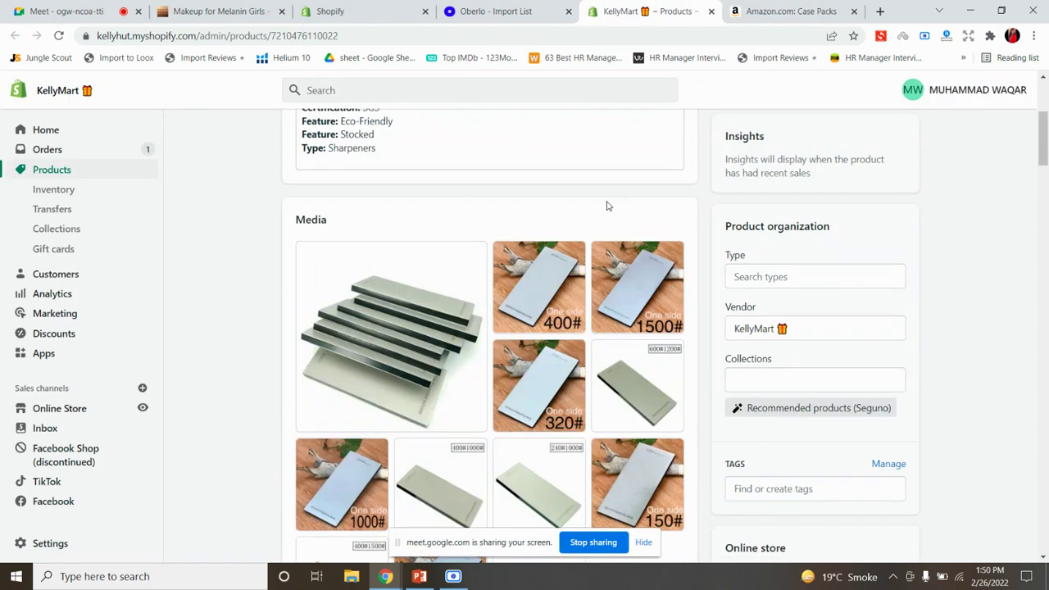
scroll(606, 206, down, 6)
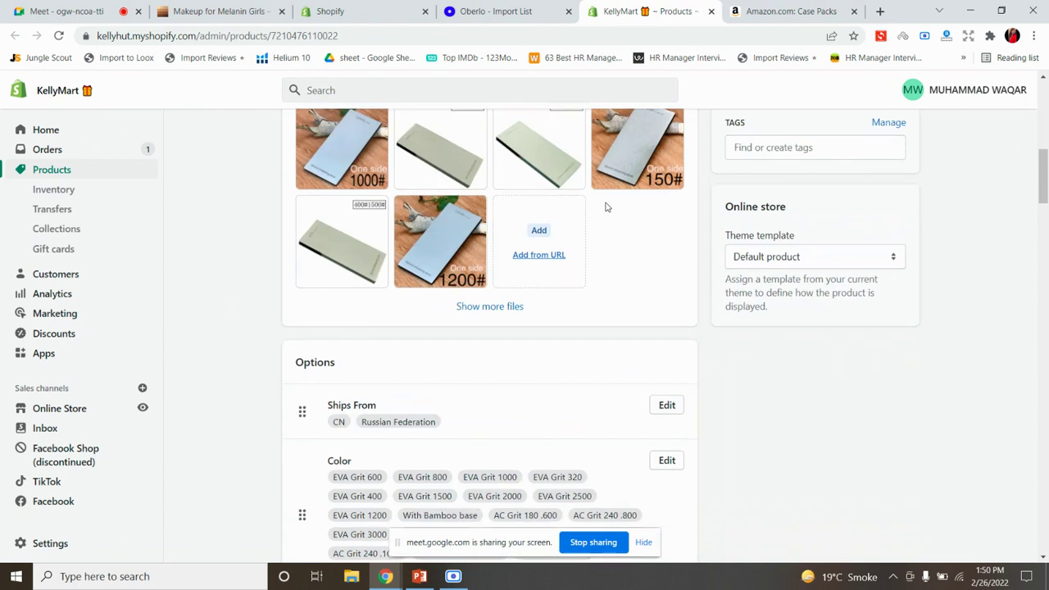
scroll(606, 207, down, 2)
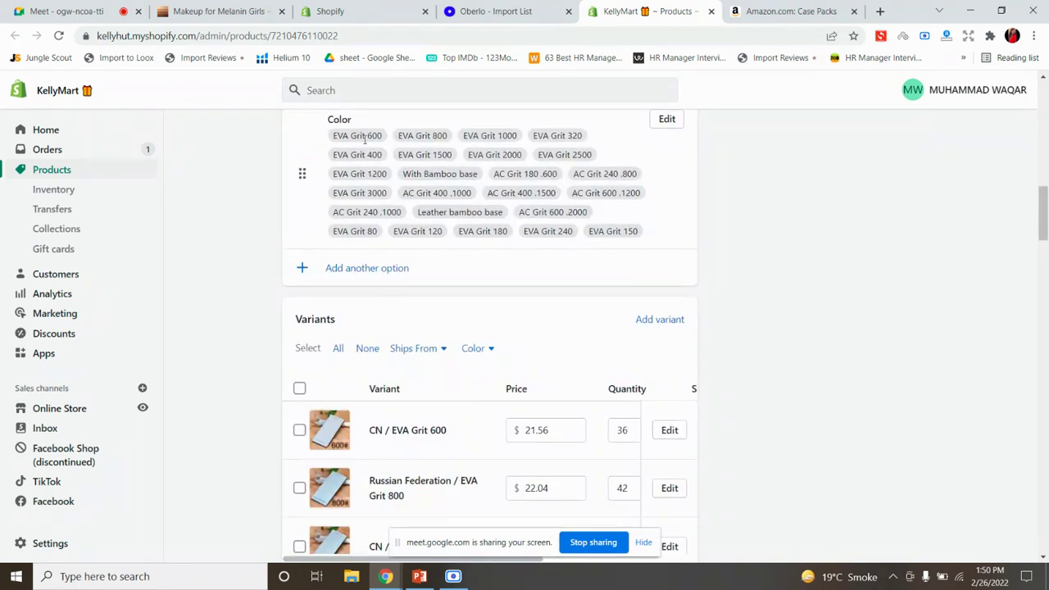
scroll(628, 218, down, 1)
scroll(471, 304, down, 2)
scroll(424, 281, down, 6)
scroll(424, 281, down, 10)
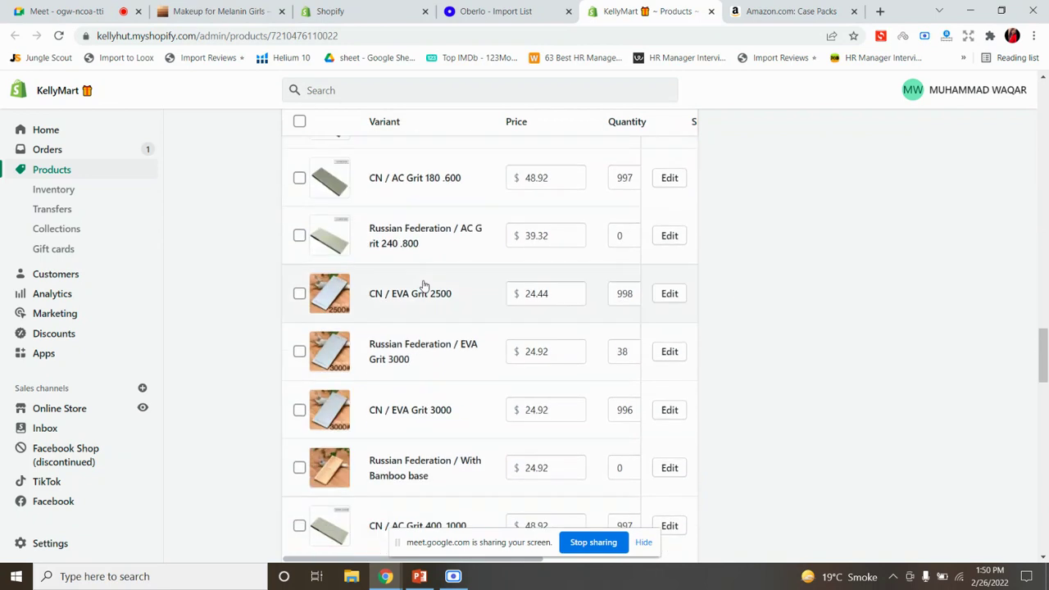
scroll(424, 286, down, 12)
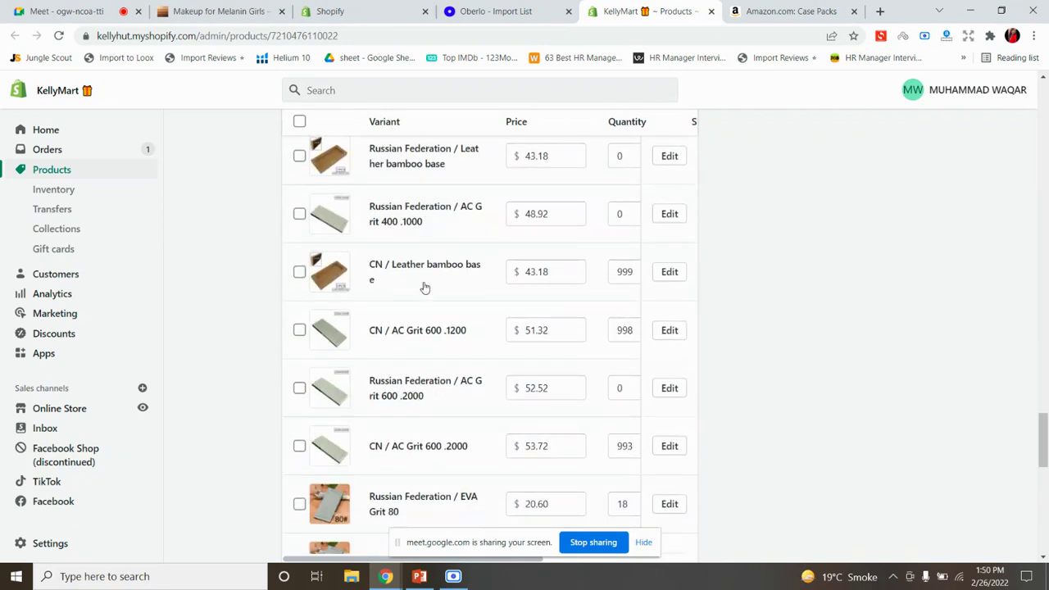
scroll(424, 287, down, 2)
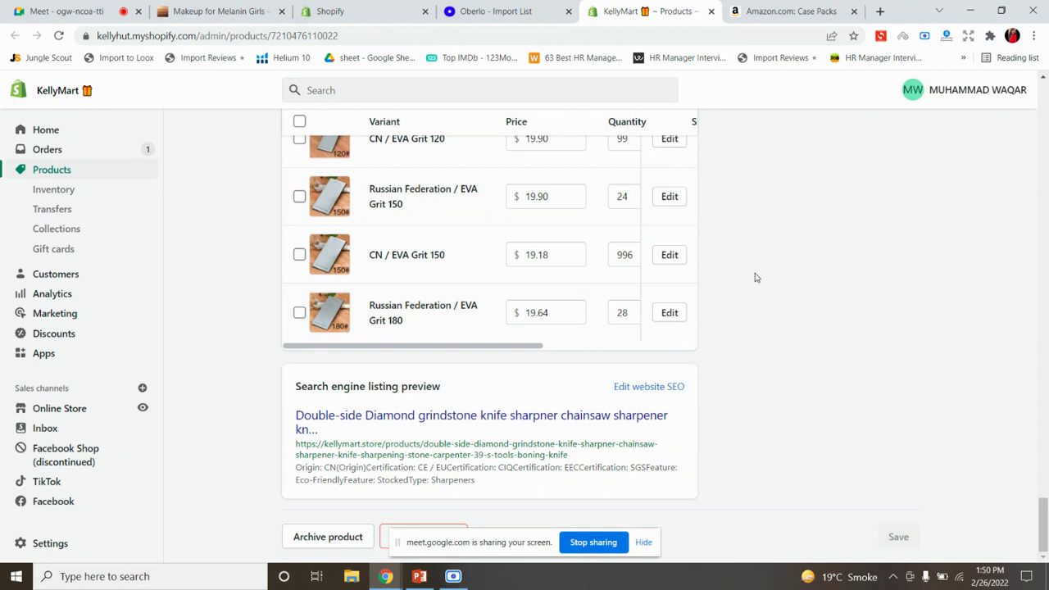
scroll(756, 277, up, 10)
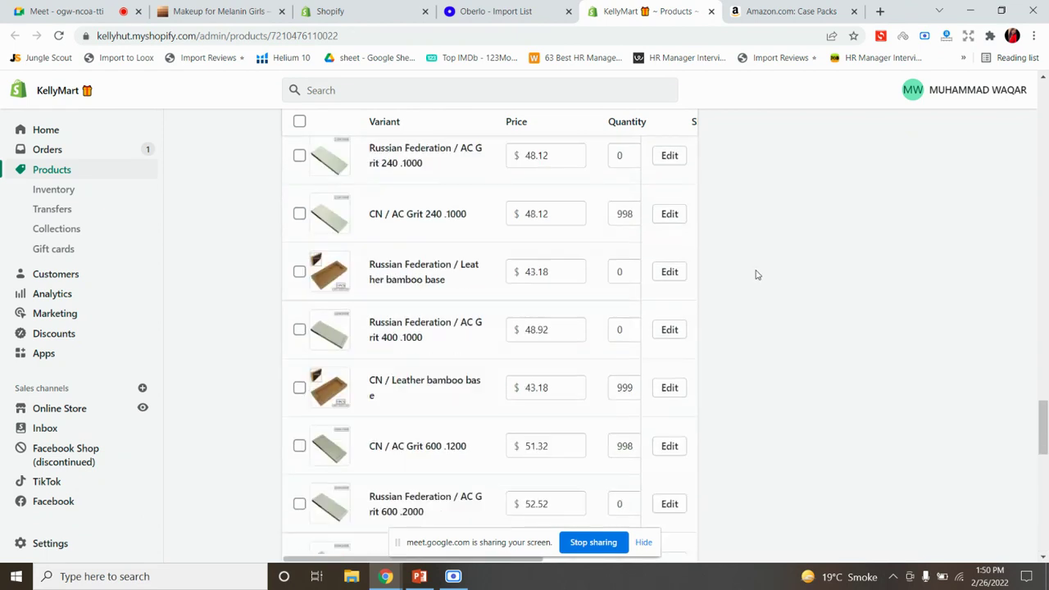
scroll(756, 274, up, 15)
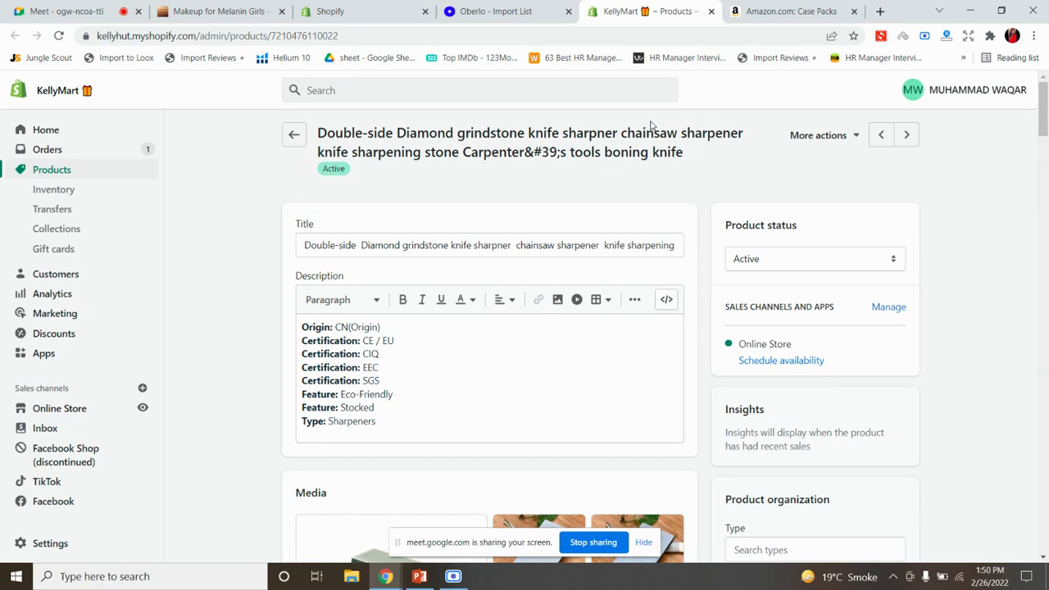
Review the knife sharpener's title and description, its media and the first entries of its variants table
scroll(598, 203, down, 2)
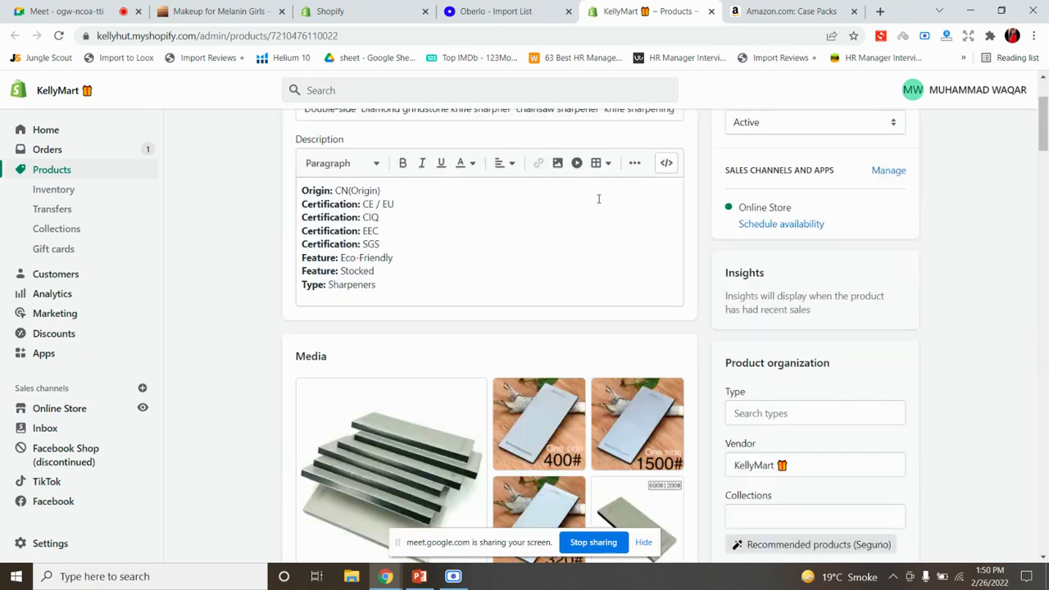
scroll(564, 215, up, 2)
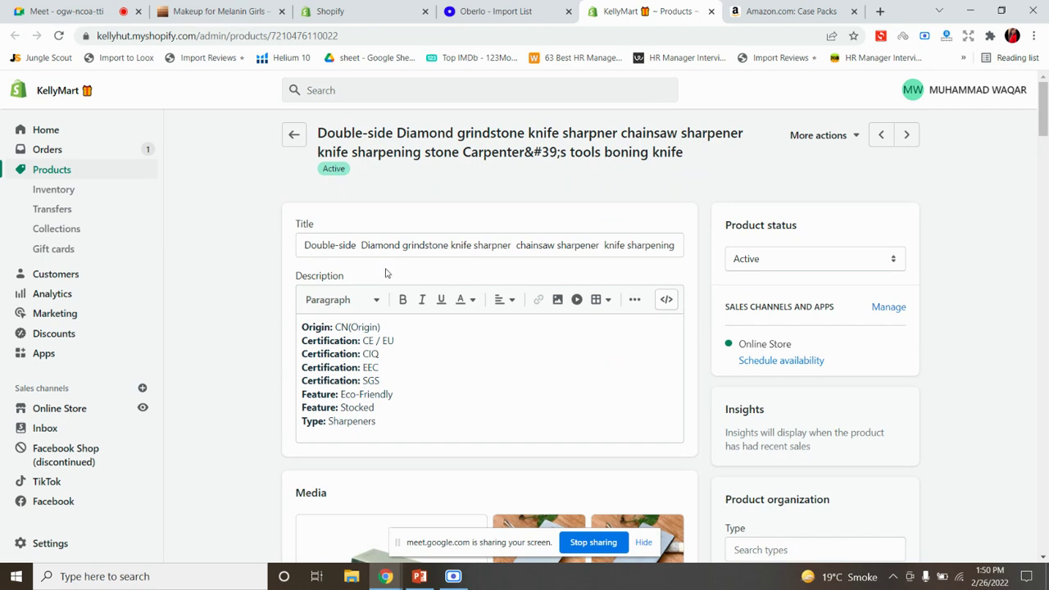
click(368, 253)
scroll(452, 298, down, 7)
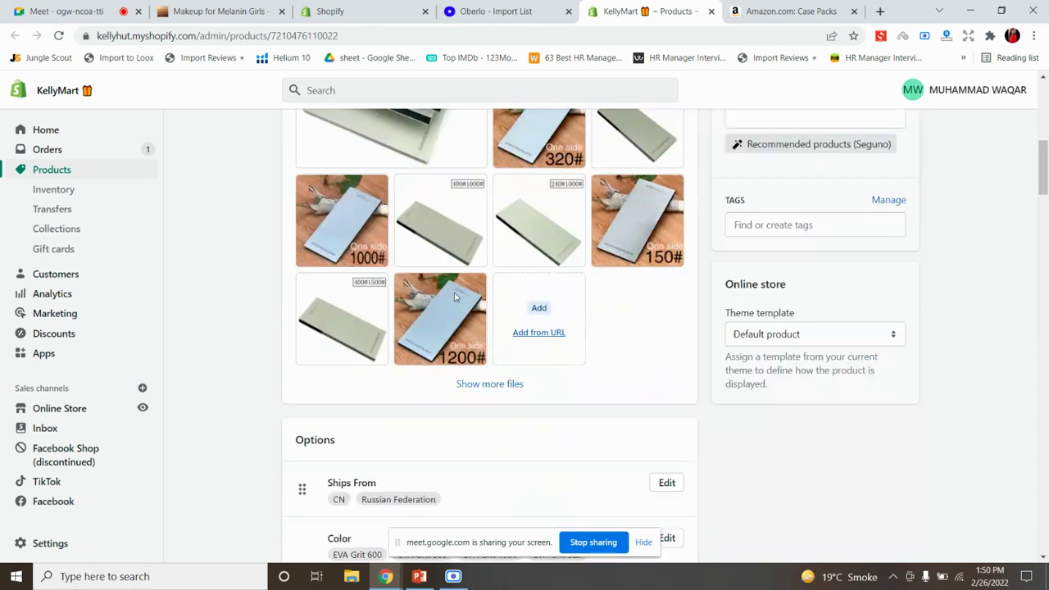
scroll(455, 298, down, 5)
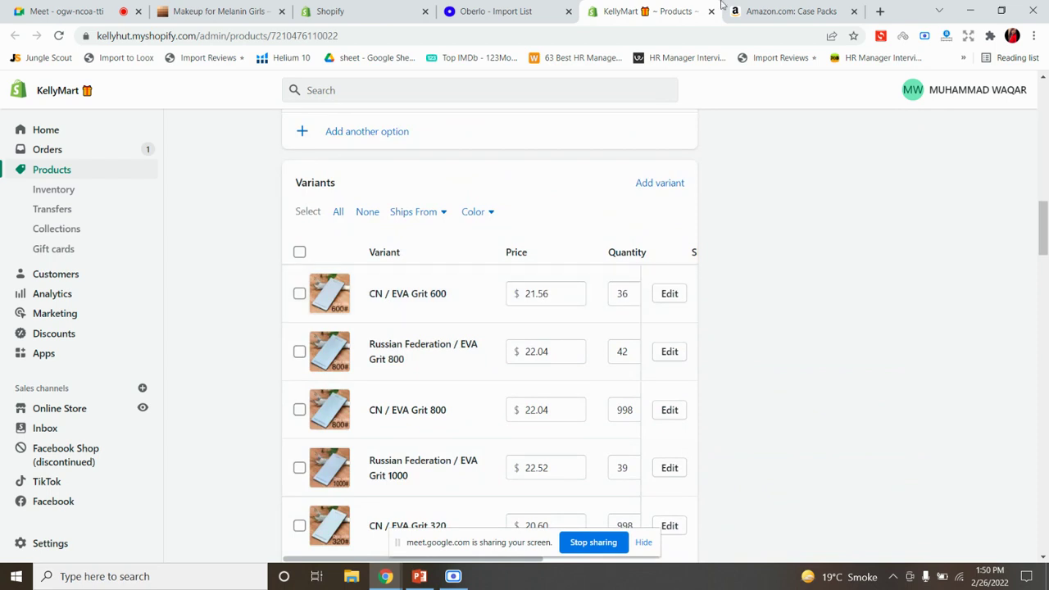
Switch back to Oberlo and open the list of products already imported into the store
click(506, 20)
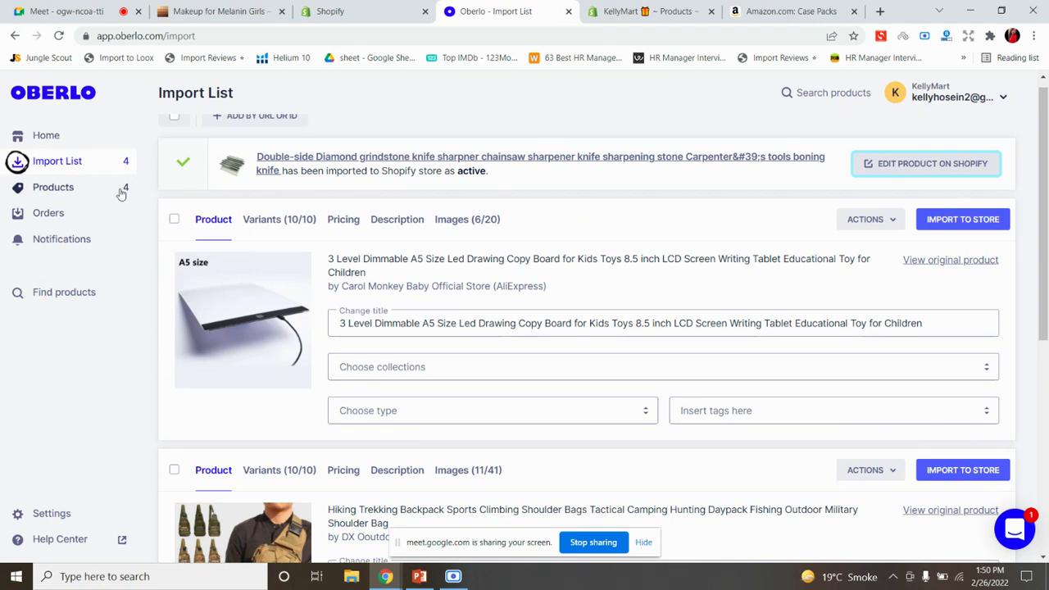
click(55, 189)
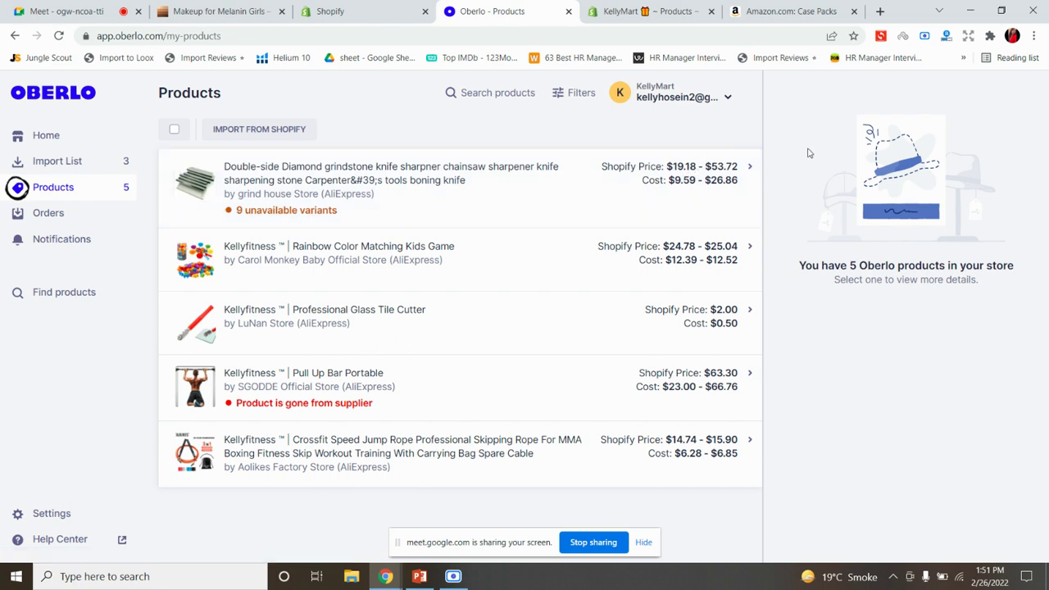
Compare the knife sharpener's variant prices on Shopify with its selling price and cost ranges in Oberlo
key(ctrl+Tab)
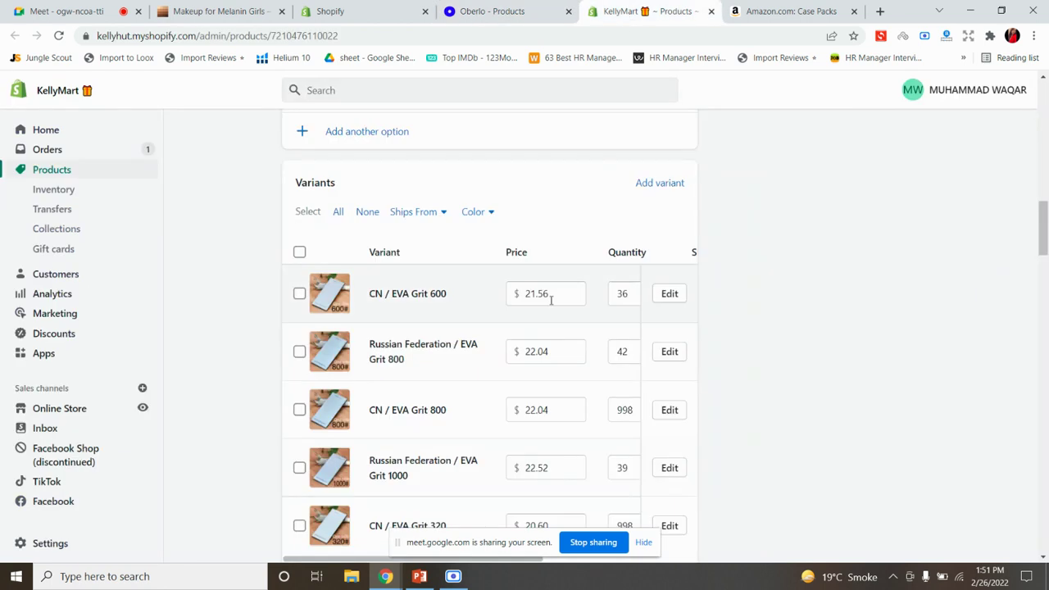
scroll(541, 295, down, 2)
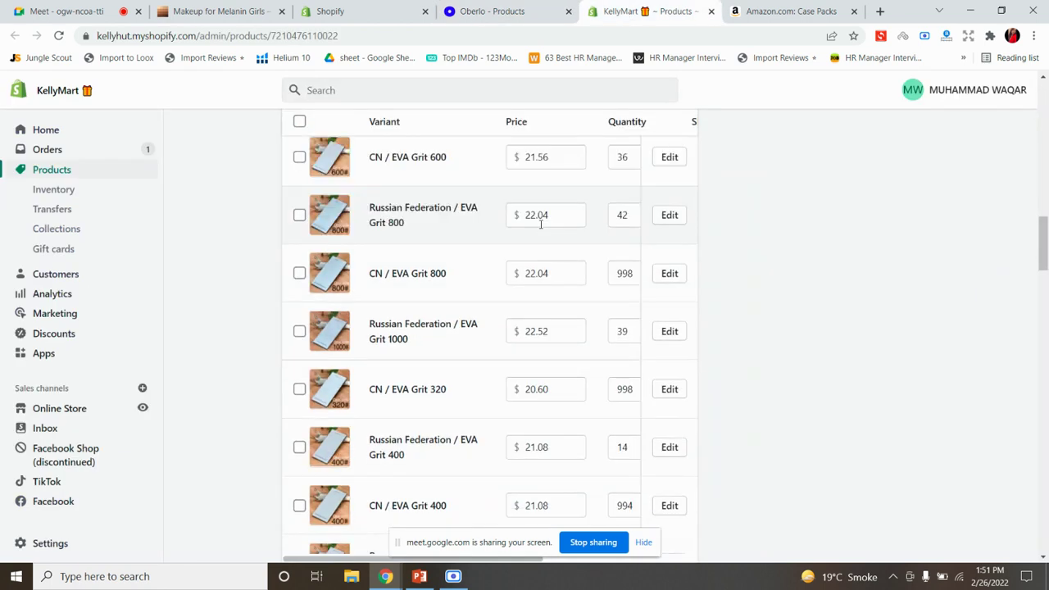
scroll(548, 328, down, 4)
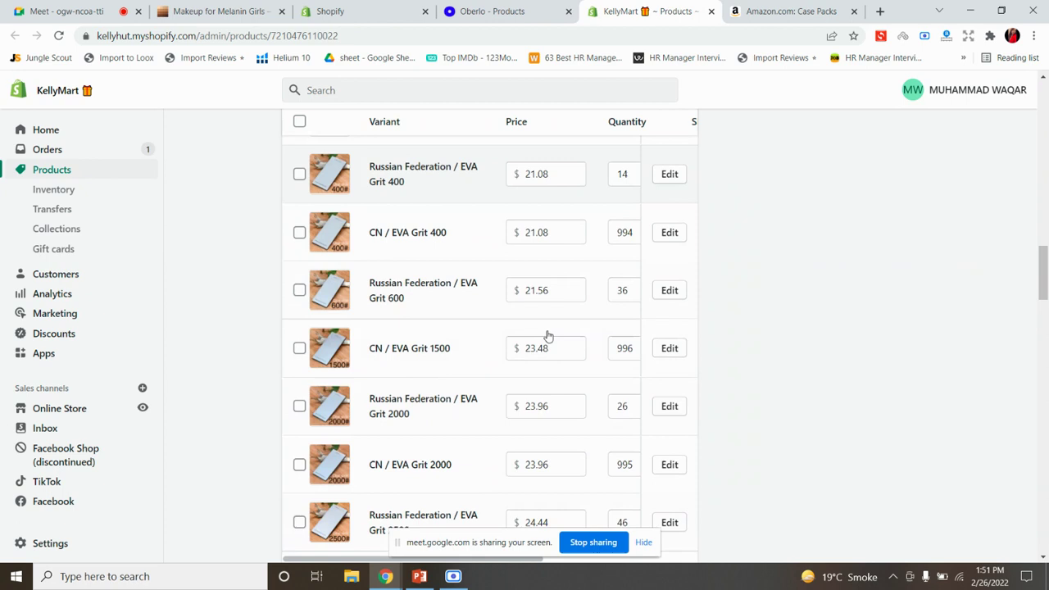
scroll(549, 336, down, 1)
scroll(546, 368, down, 4)
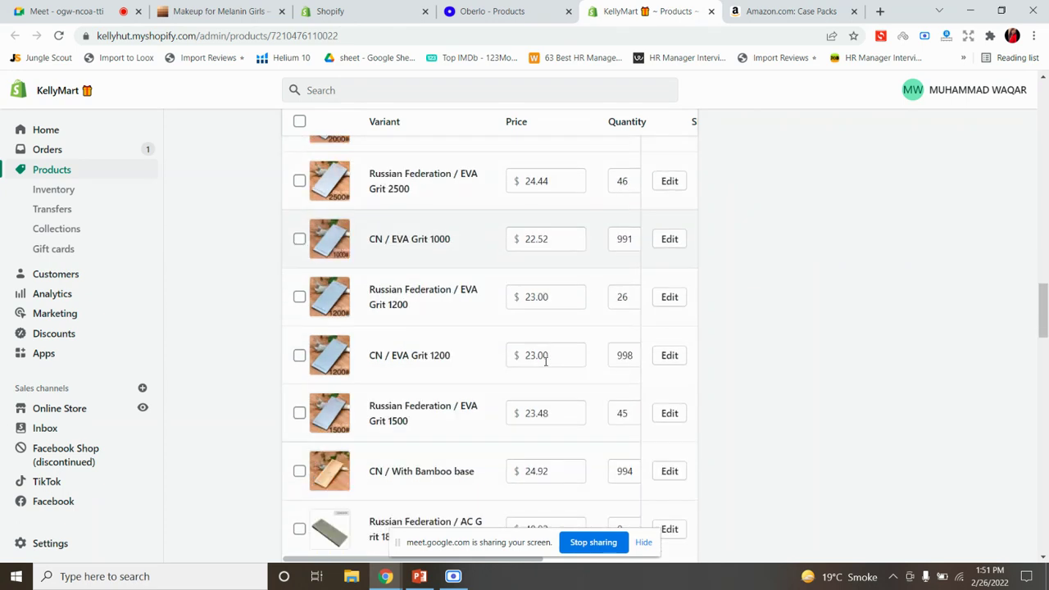
scroll(543, 311, down, 2)
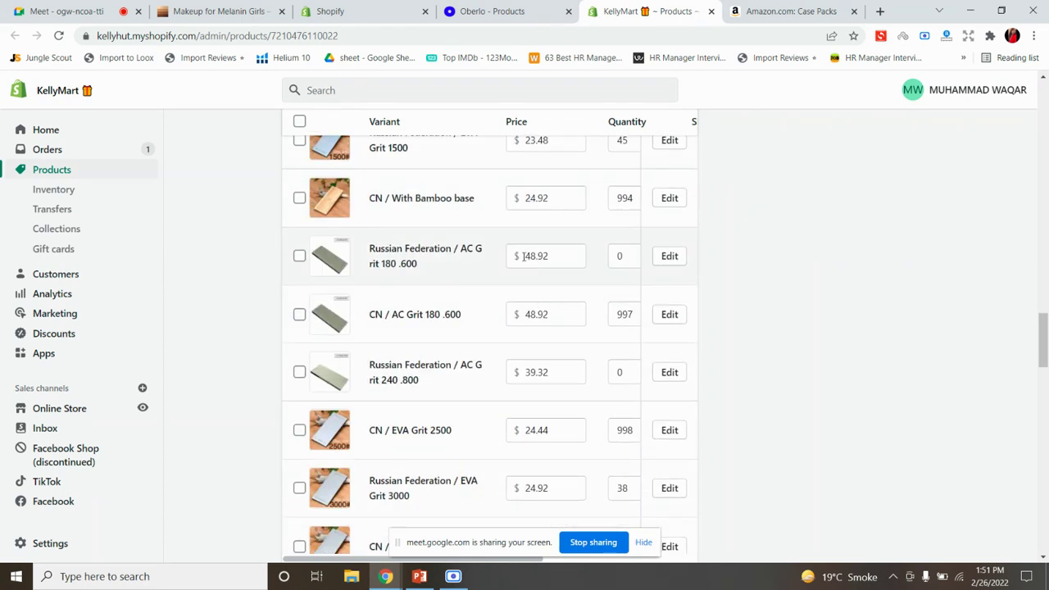
click(508, 11)
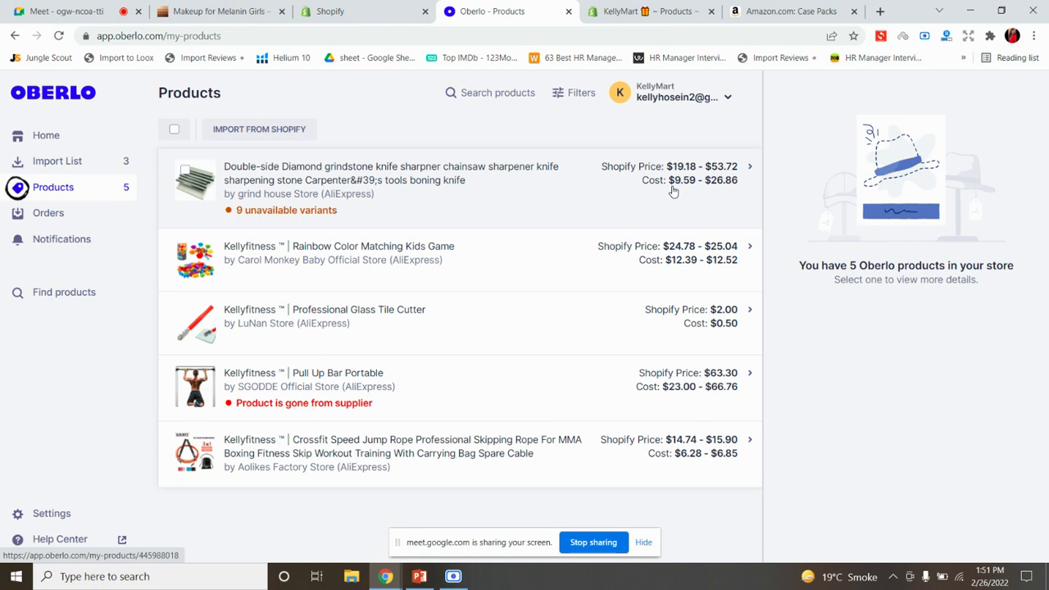
click(615, 10)
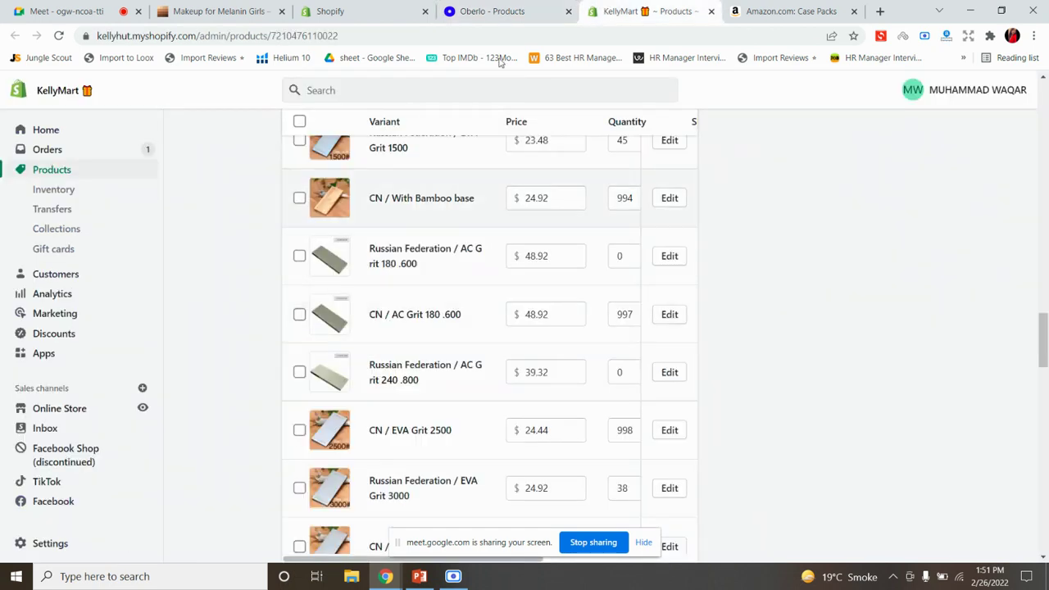
Open the knife sharpener's details in Oberlo and examine its Shopify price, product cost, linked AliExpress product and variants
click(496, 10)
click(299, 187)
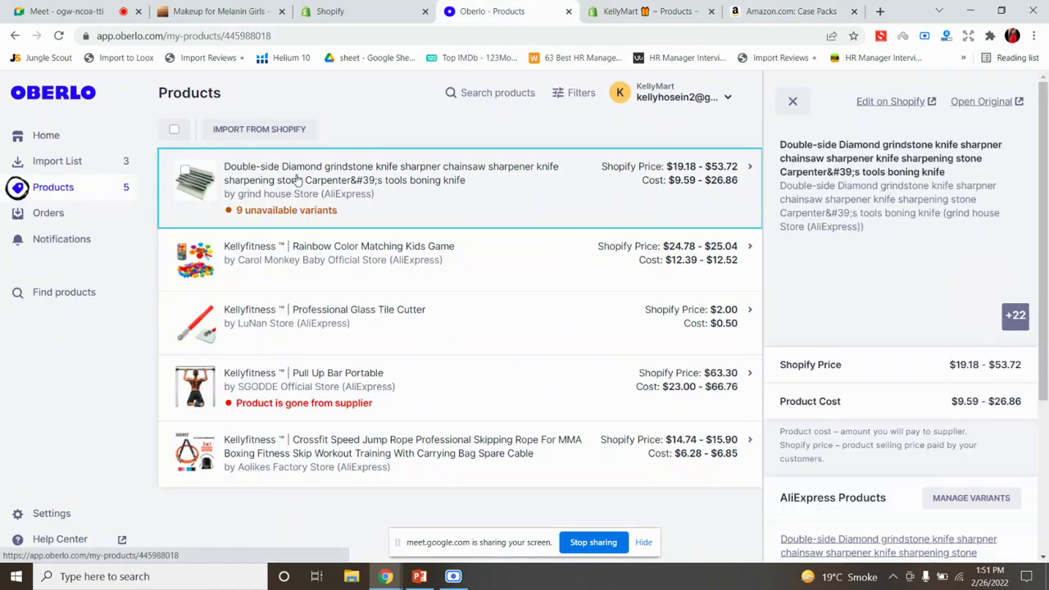
scroll(854, 356, down, 3)
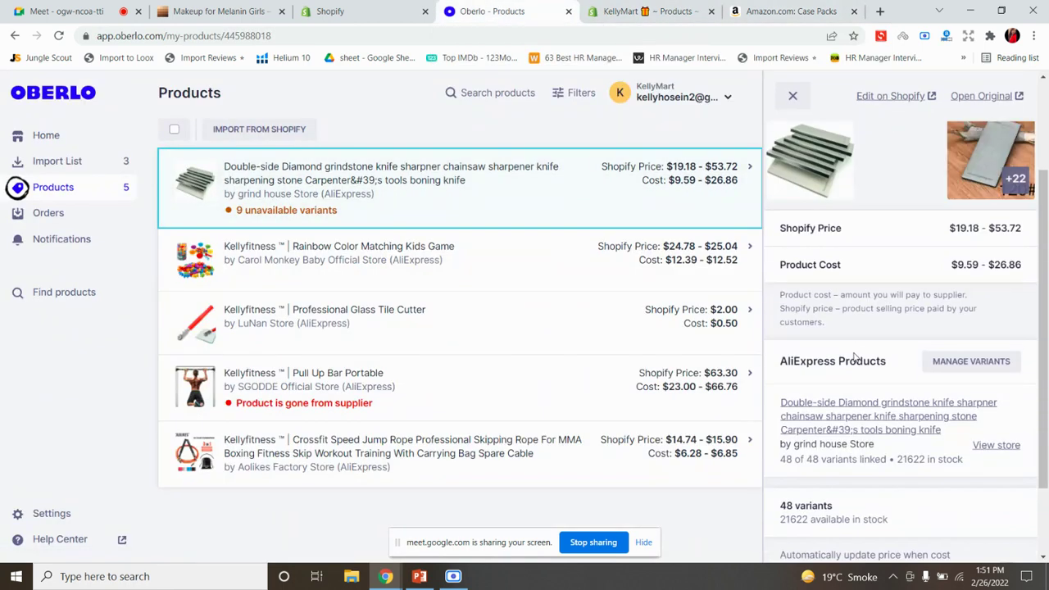
scroll(854, 356, down, 2)
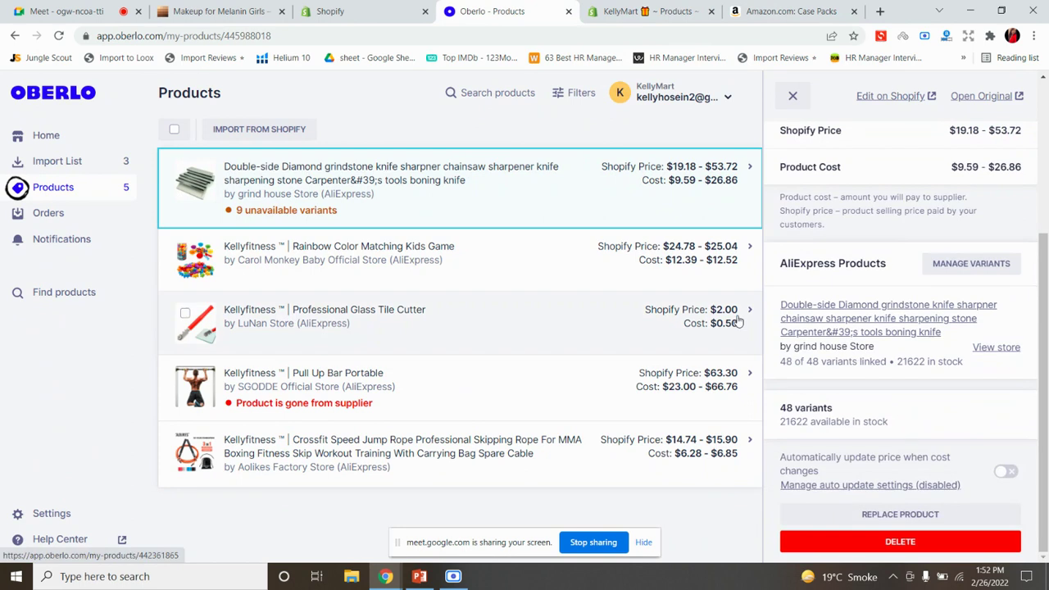
Return to the knife sharpener's Shopify product page and look through the prices and quantities of the remaining variants
click(656, 11)
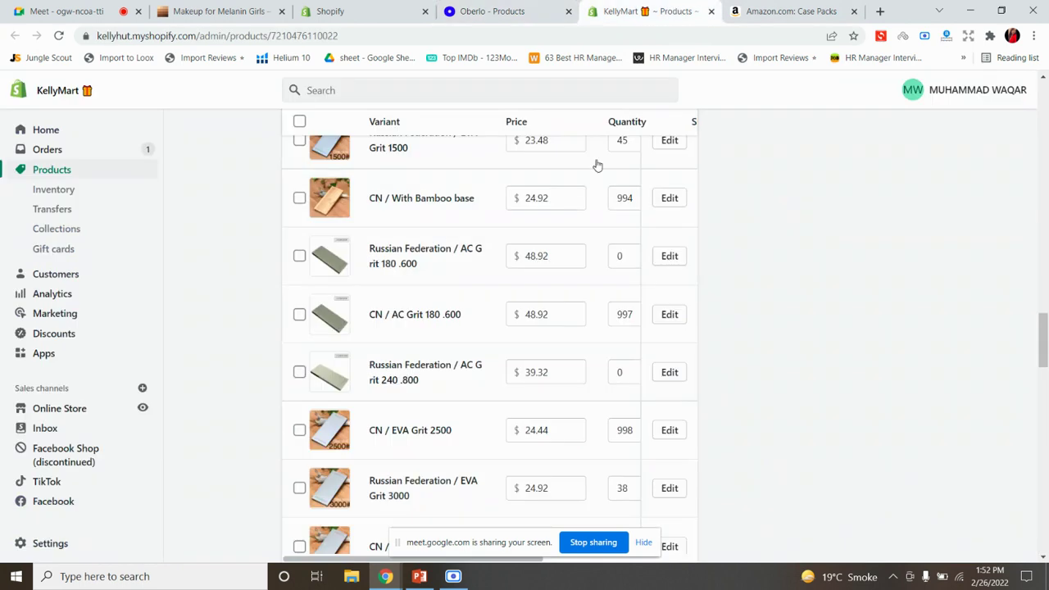
click(533, 199)
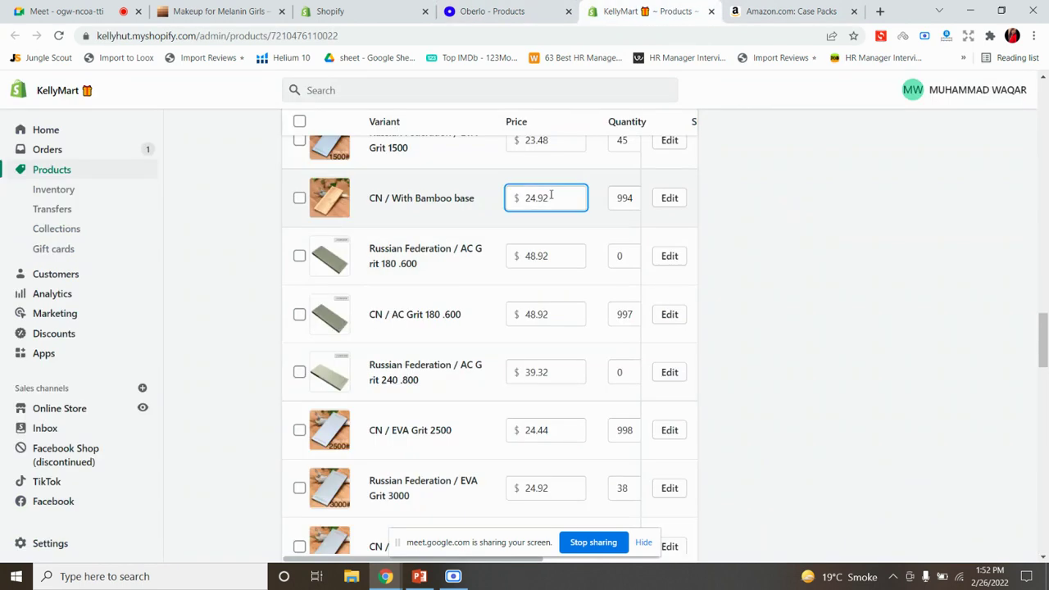
scroll(653, 314, down, 8)
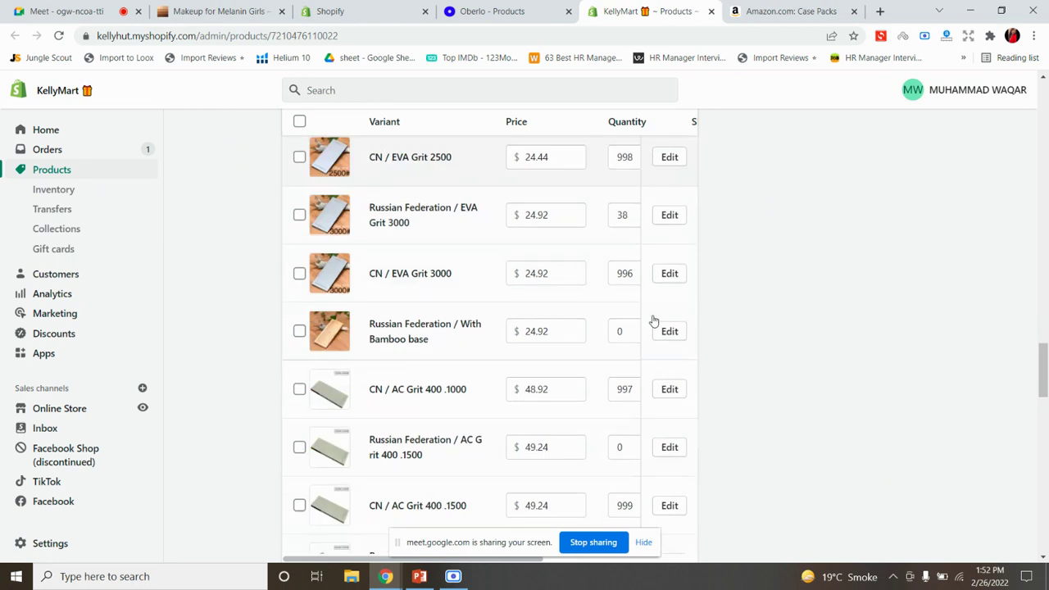
scroll(654, 319, down, 7)
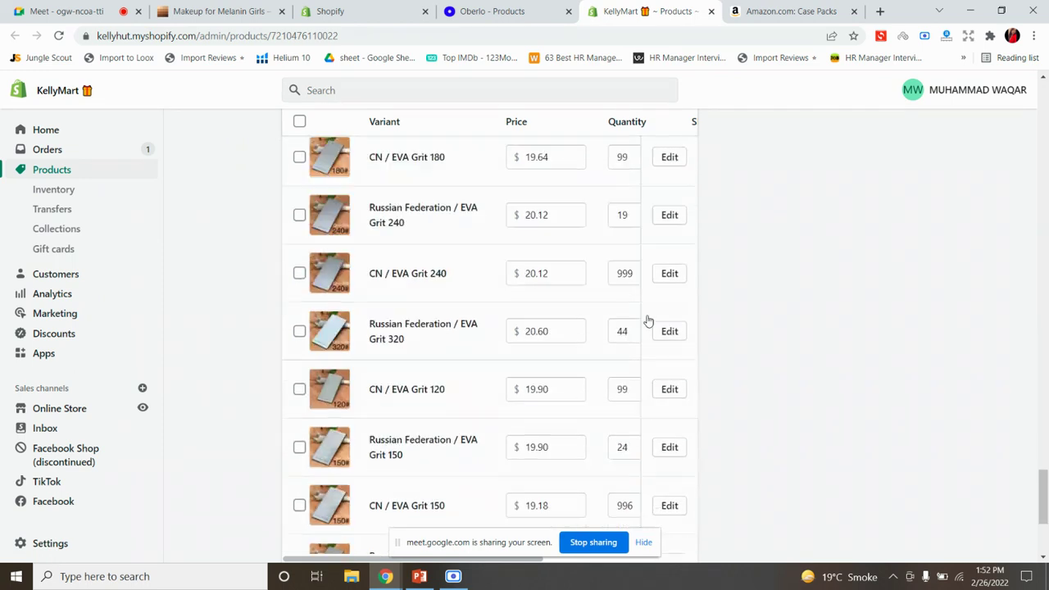
scroll(635, 321, up, 5)
scroll(648, 319, up, 4)
scroll(667, 314, down, 6)
scroll(670, 312, up, 15)
scroll(670, 312, up, 2)
scroll(668, 312, up, 4)
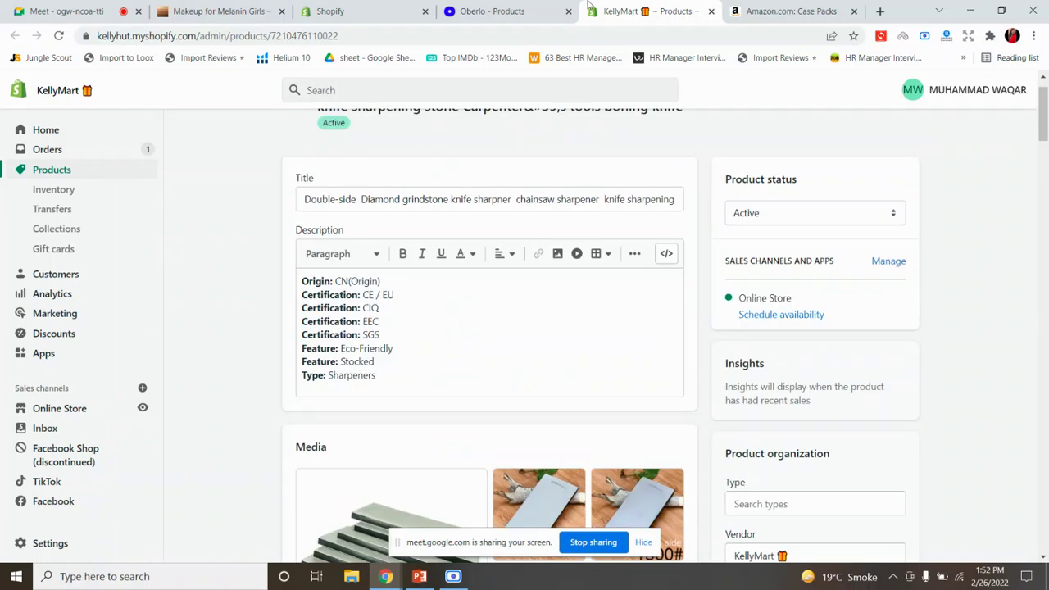
Open the live online store from the Shopify admin
scroll(869, 234, up, 1)
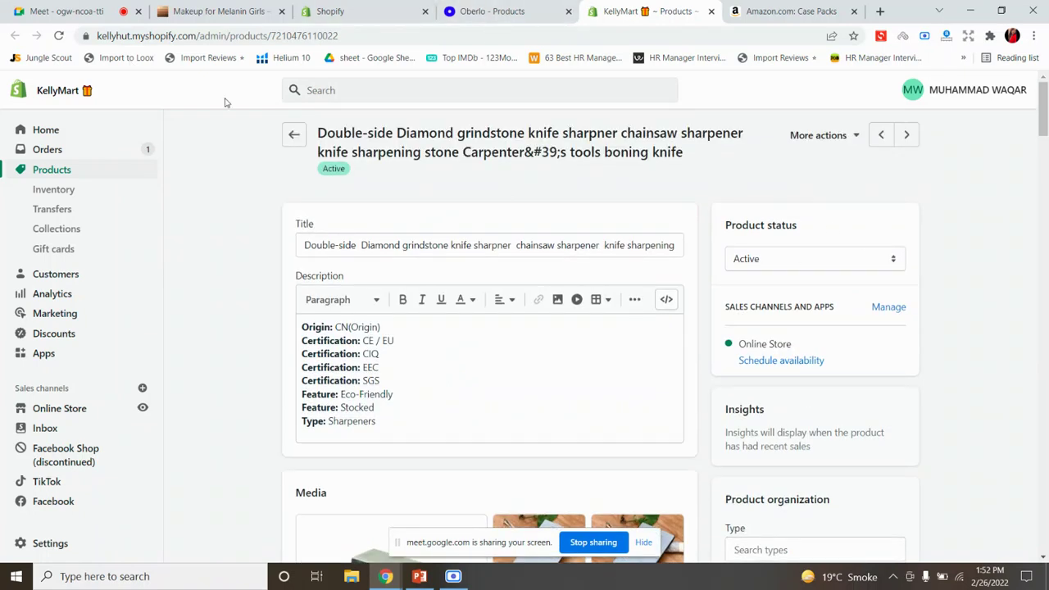
click(142, 409)
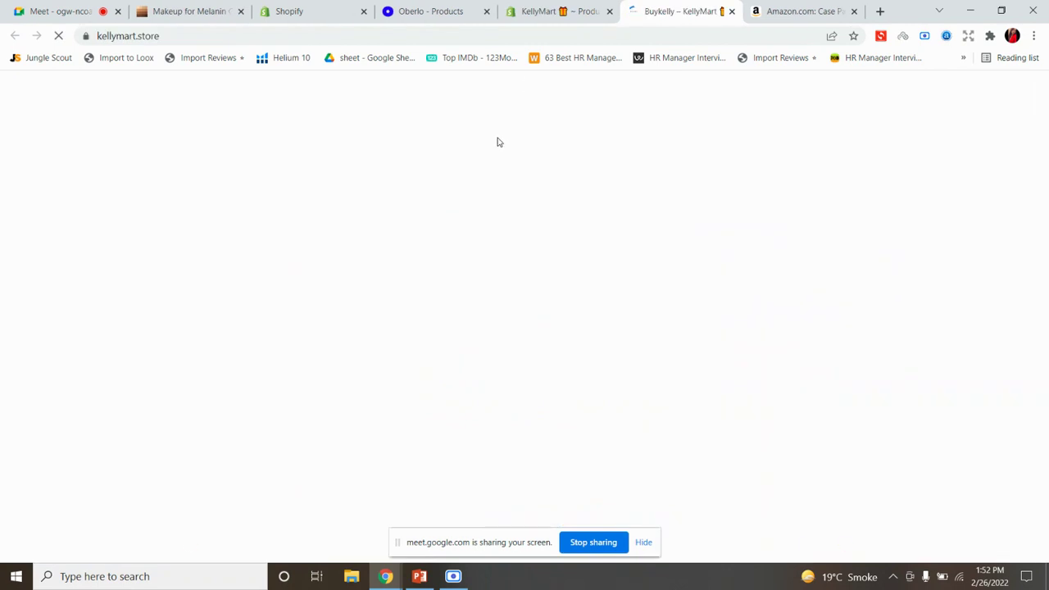
Add the knife sharpener to the Featured Products and Home & Kitchen collections in the Shopify admin and save the product
scroll(592, 175, down, 10)
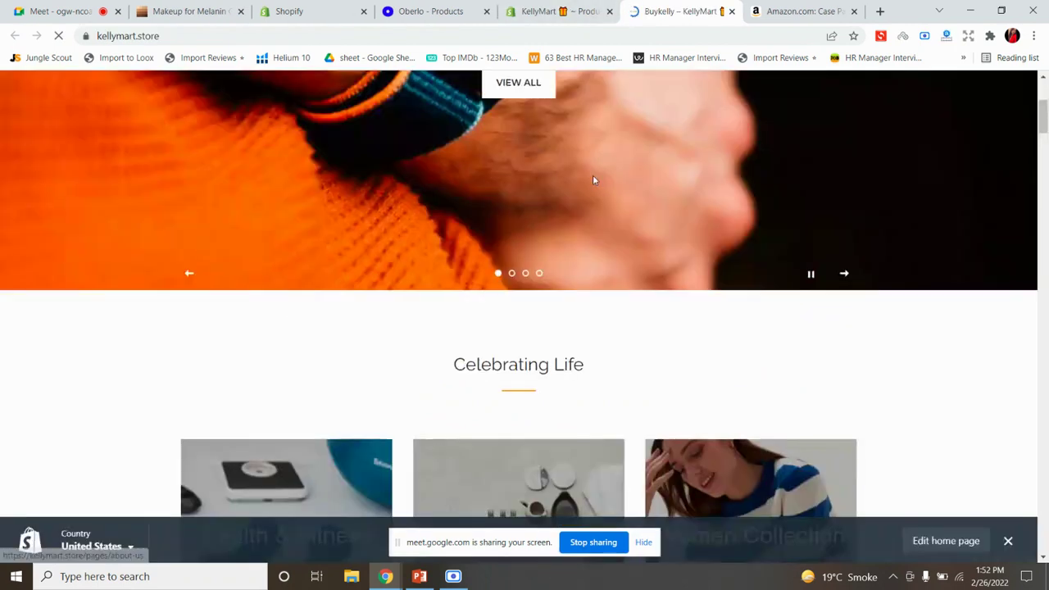
scroll(591, 194, down, 10)
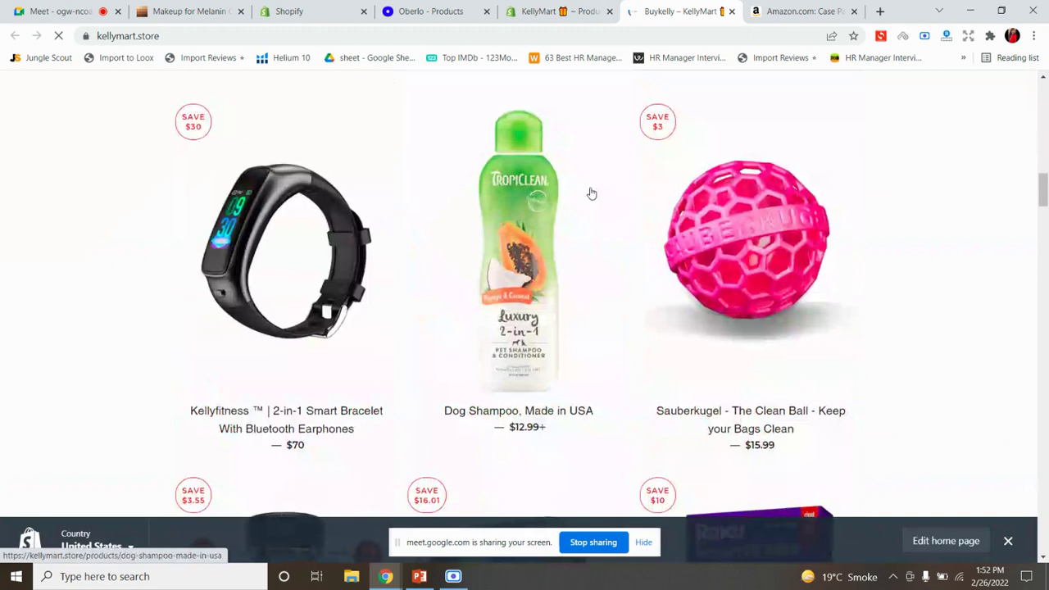
click(560, 11)
scroll(795, 283, down, 4)
click(797, 309)
click(809, 370)
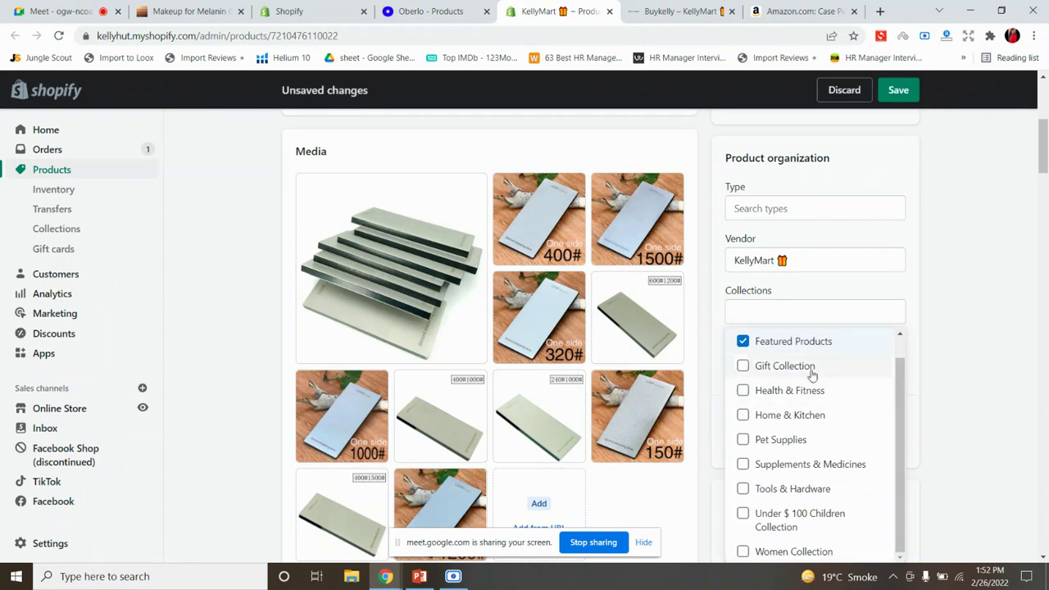
click(812, 415)
click(898, 94)
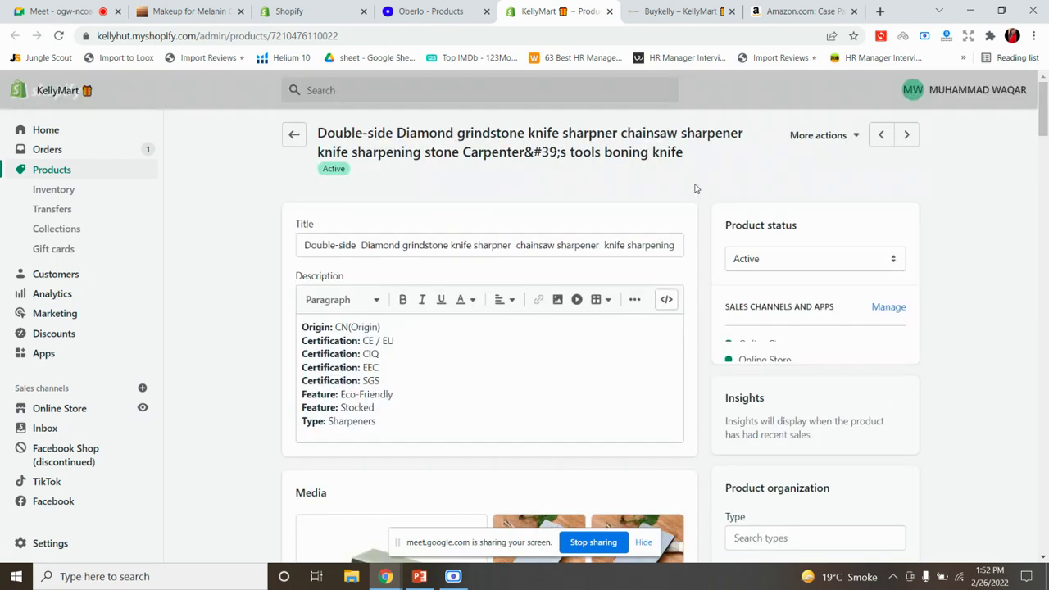
Reload the storefront's home page and open the knife sharpener from the Best Selling Items
click(681, 10)
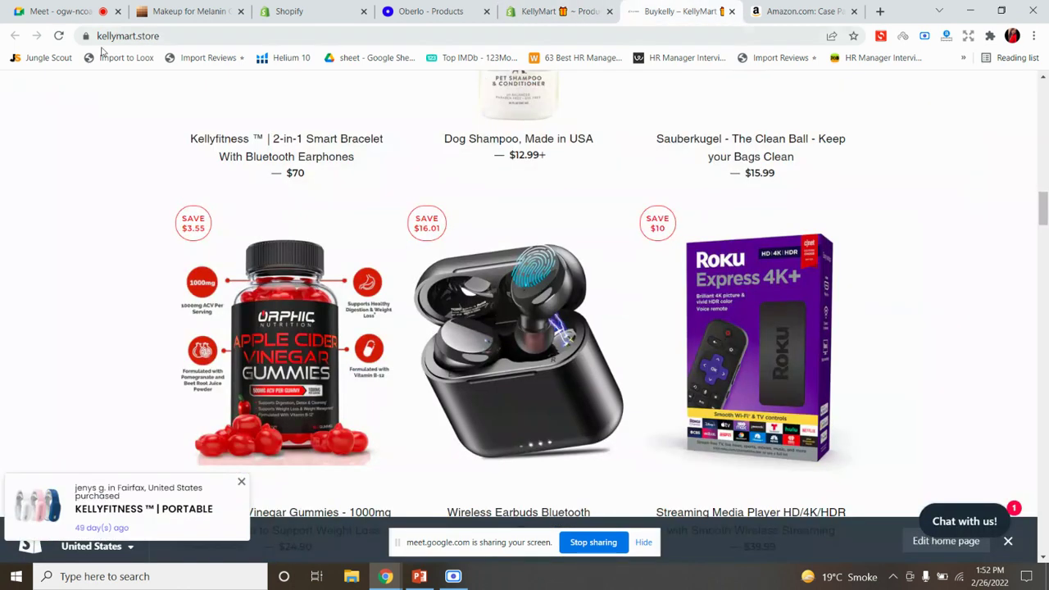
click(58, 35)
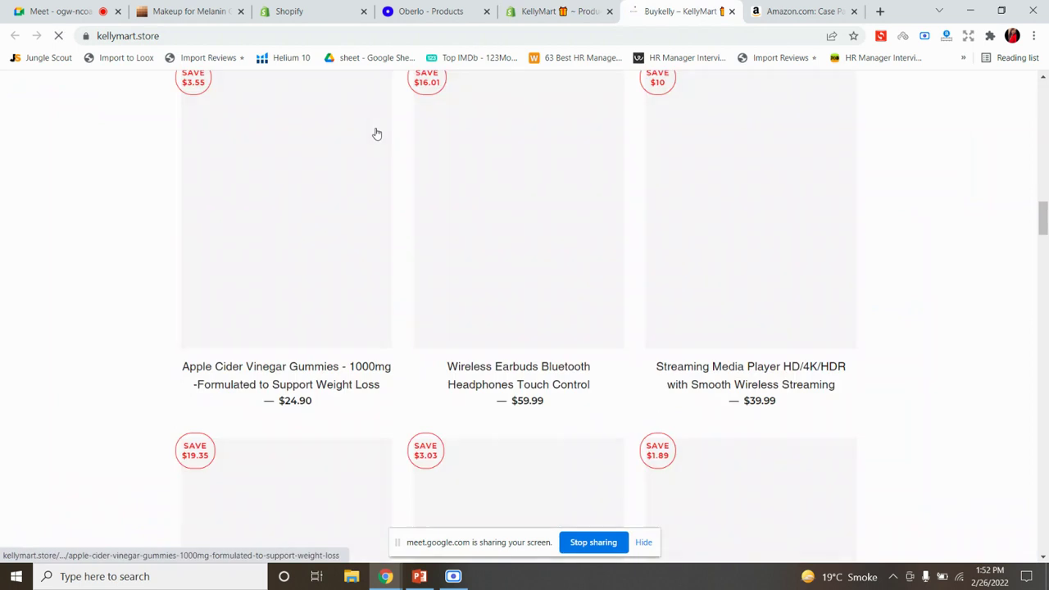
scroll(874, 277, up, 10)
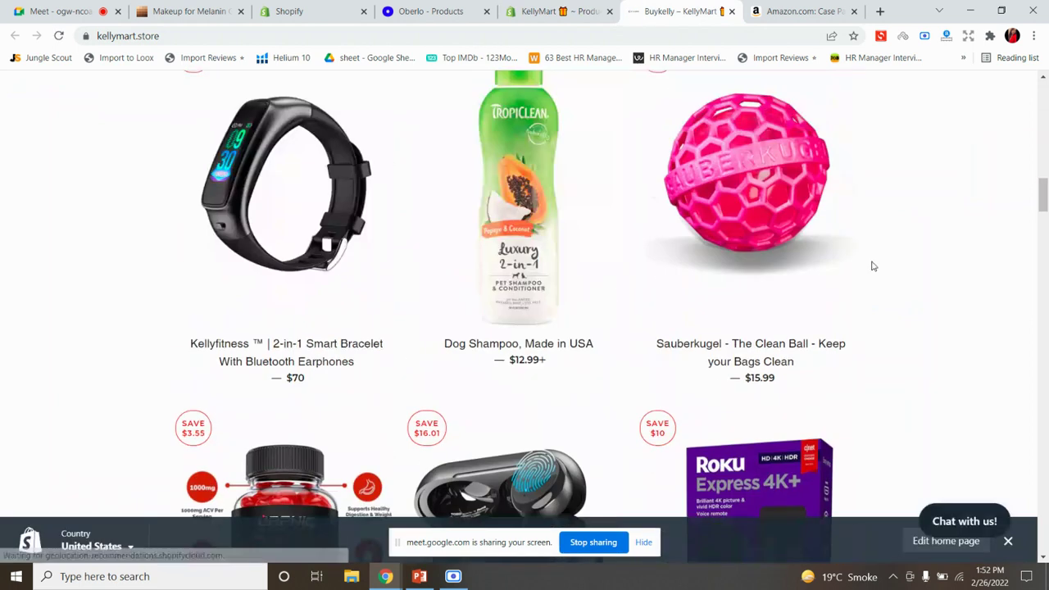
scroll(873, 266, down, 10)
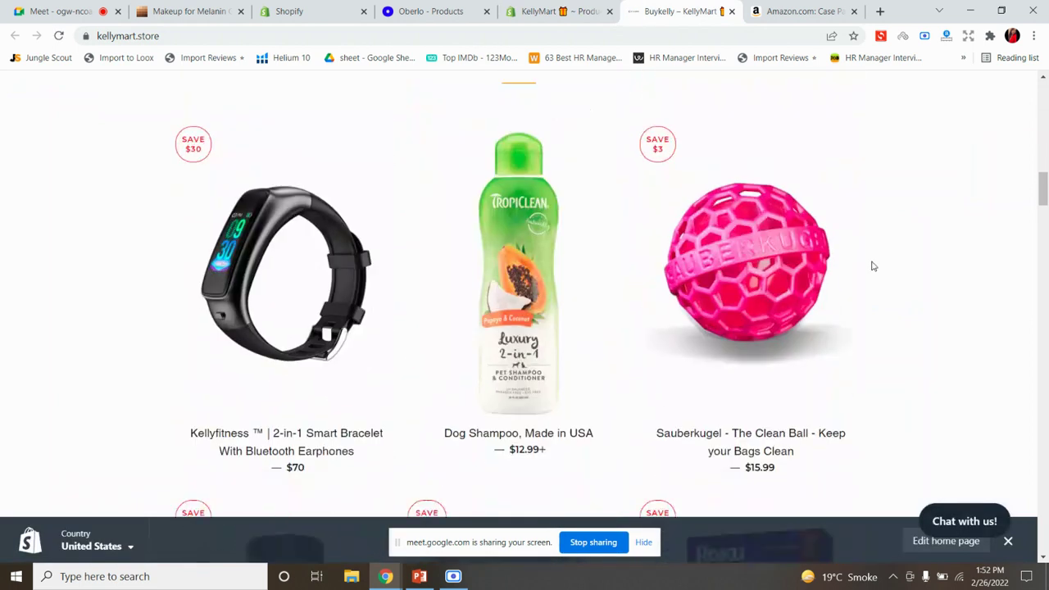
scroll(873, 266, down, 3)
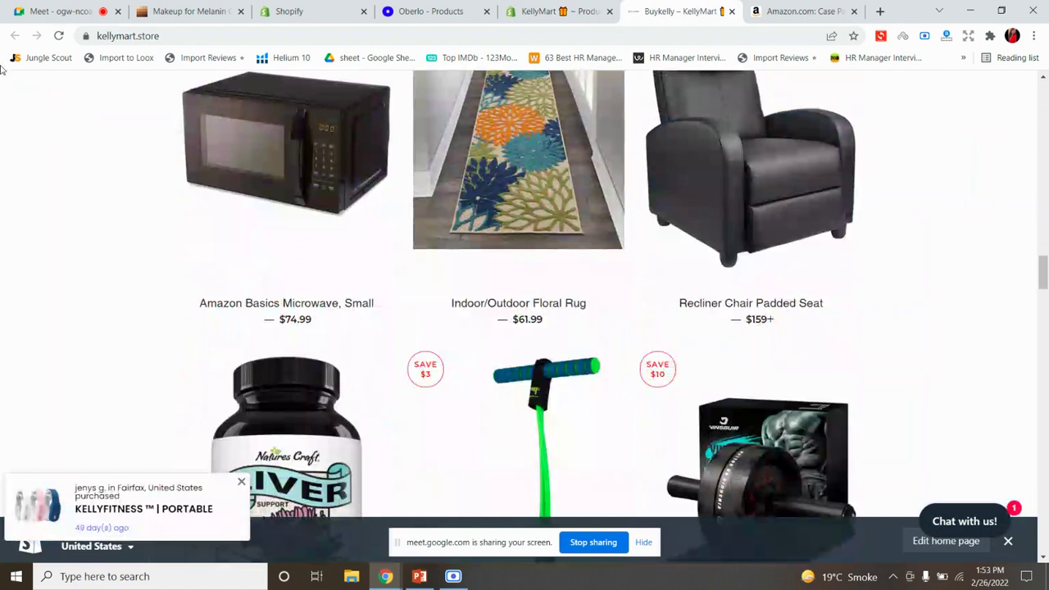
click(723, 204)
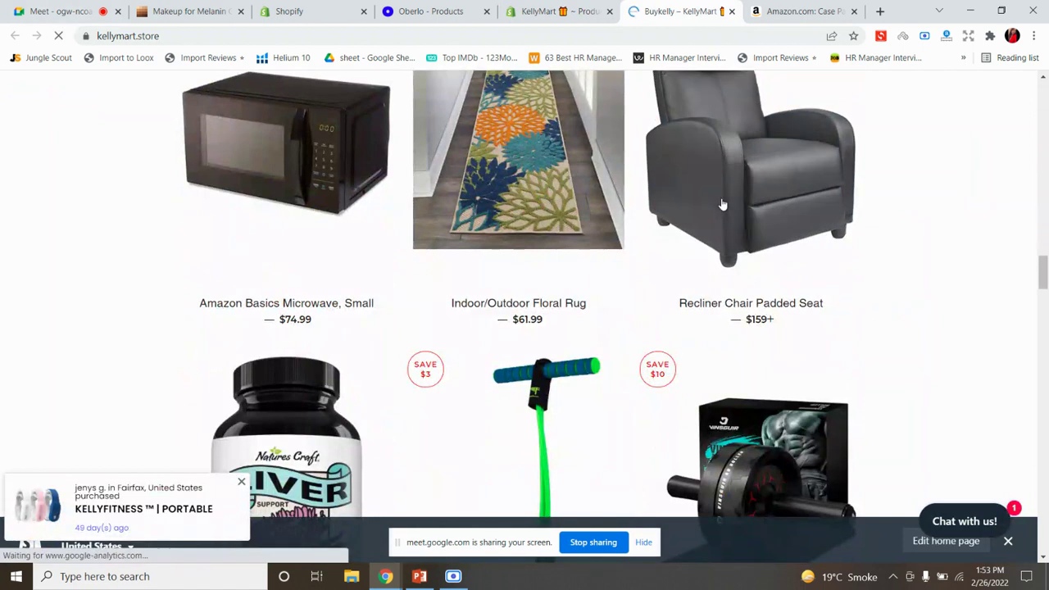
scroll(816, 197, up, 12)
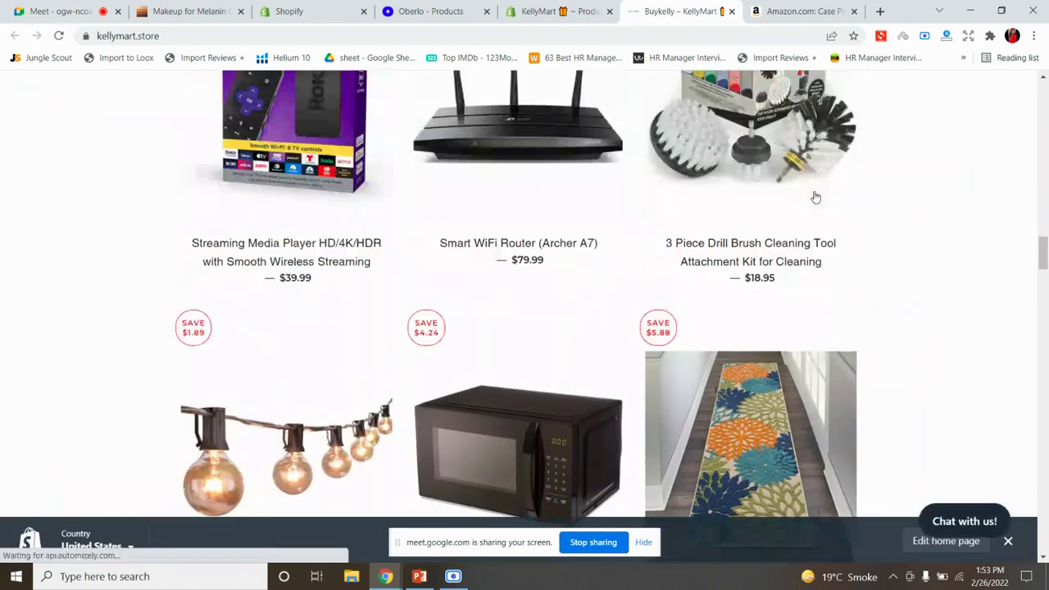
scroll(816, 197, up, 4)
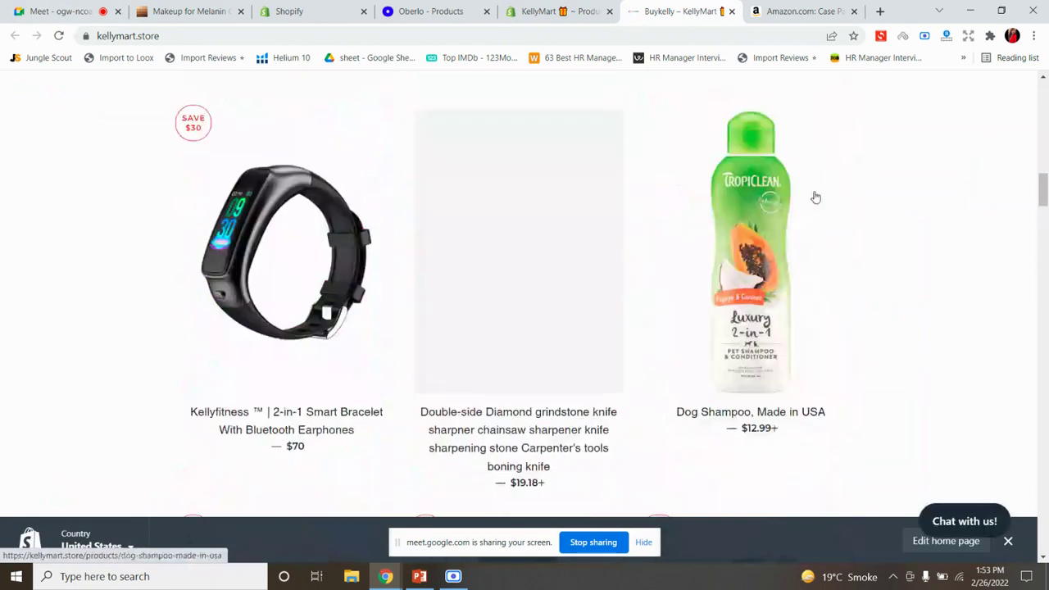
scroll(456, 253, up, 10)
scroll(441, 251, down, 9)
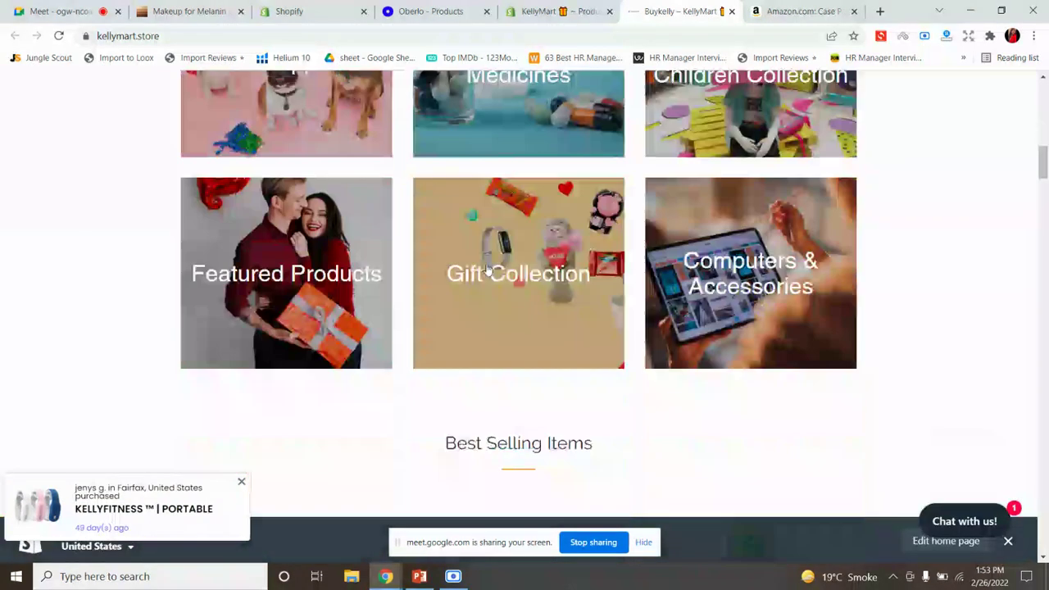
scroll(505, 394, down, 1)
click(507, 294)
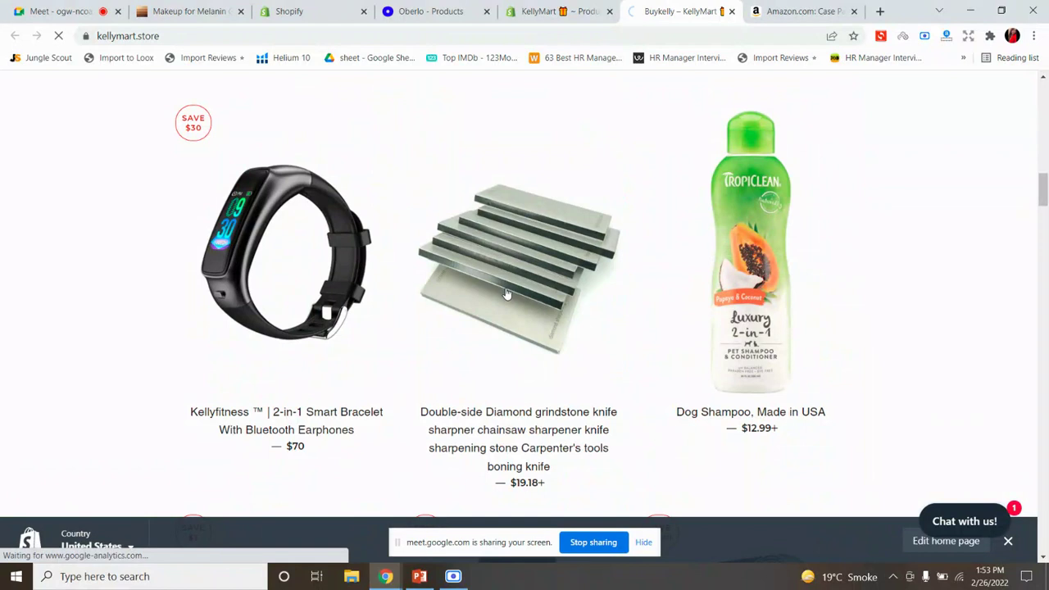
Examine the knife sharpener's storefront page, including its price and the Ships From choices
scroll(533, 276, down, 2)
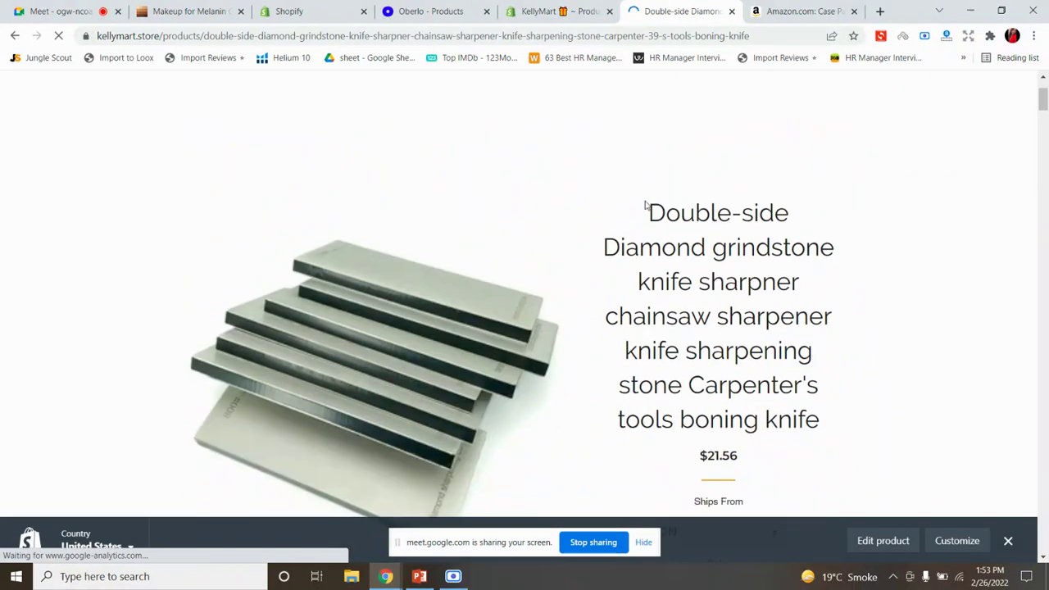
scroll(701, 355, down, 2)
scroll(734, 318, down, 2)
click(719, 256)
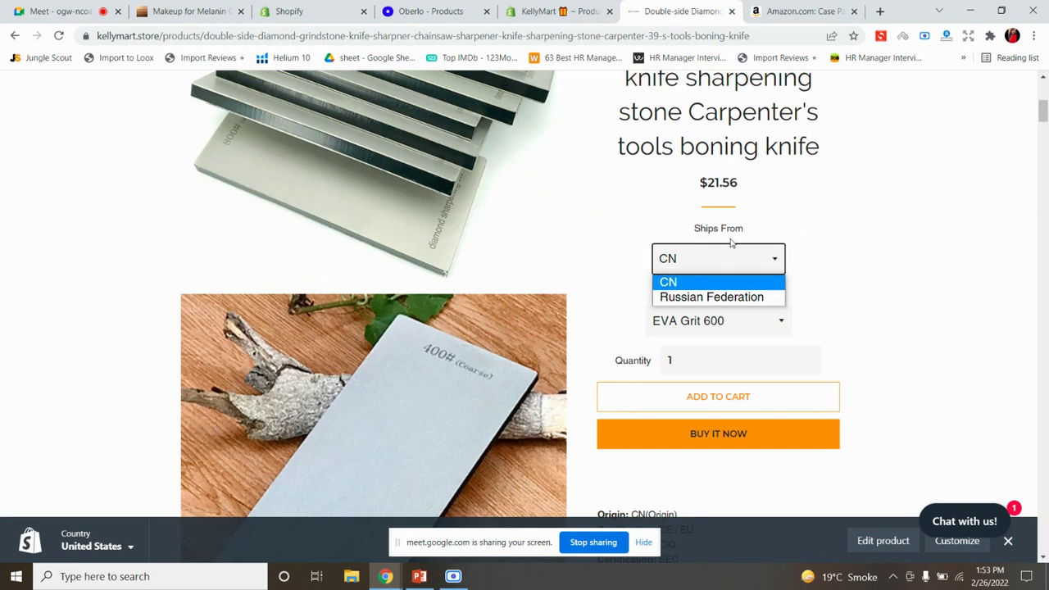
click(704, 269)
click(704, 269)
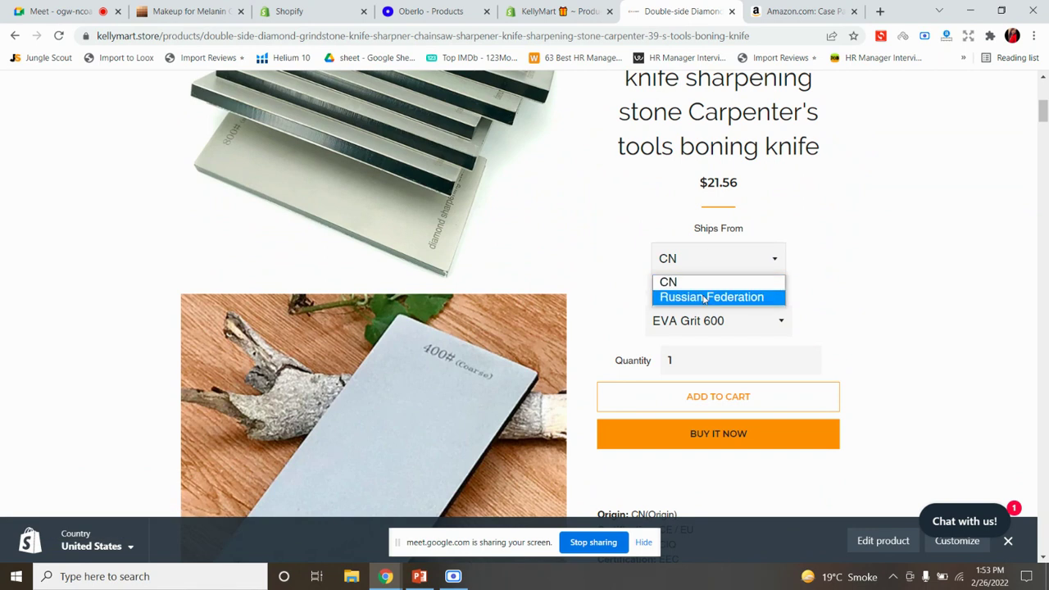
click(742, 275)
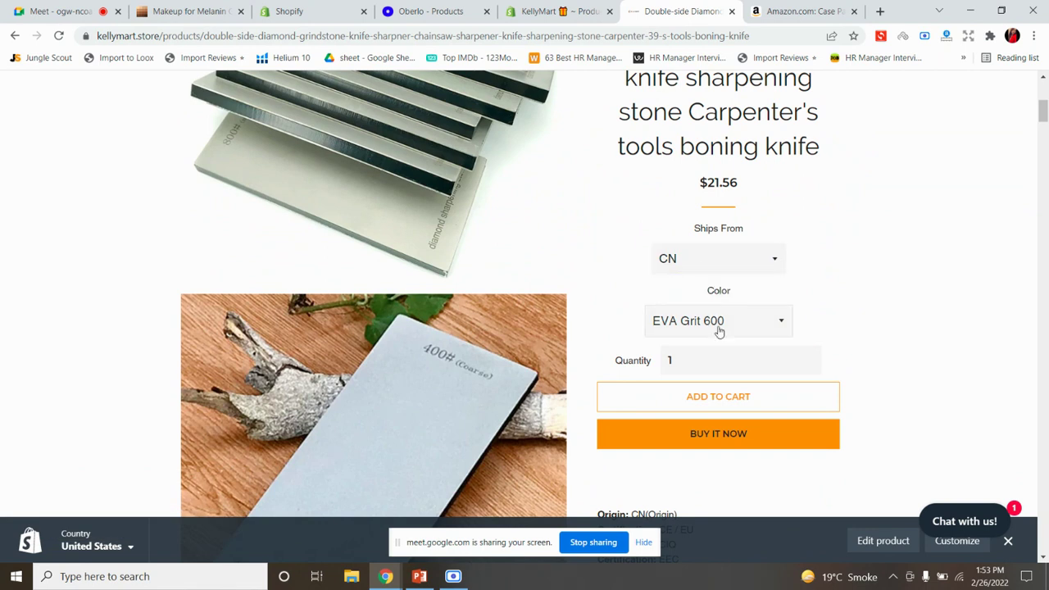
Delete the "Origin: CN(Origin)" line from the knife sharpener's description in the Shopify admin
click(533, 11)
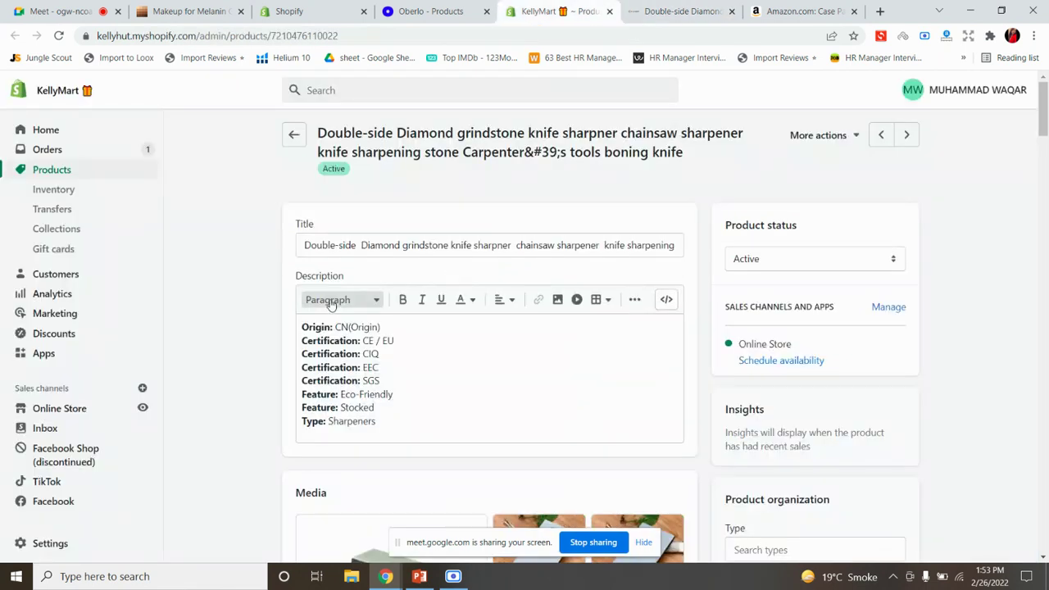
click(384, 328)
key(BackSpace)
key(BackSpace)
key(BackSpace)
key(BackSpace)
key(BackSpace)
key(BackSpace)
key(BackSpace)
key(BackSpace)
key(BackSpace)
key(BackSpace)
key(BackSpace)
key(BackSpace)
key(BackSpace)
key(BackSpace)
key(BackSpace)
key(BackSpace)
key(BackSpace)
key(BackSpace)
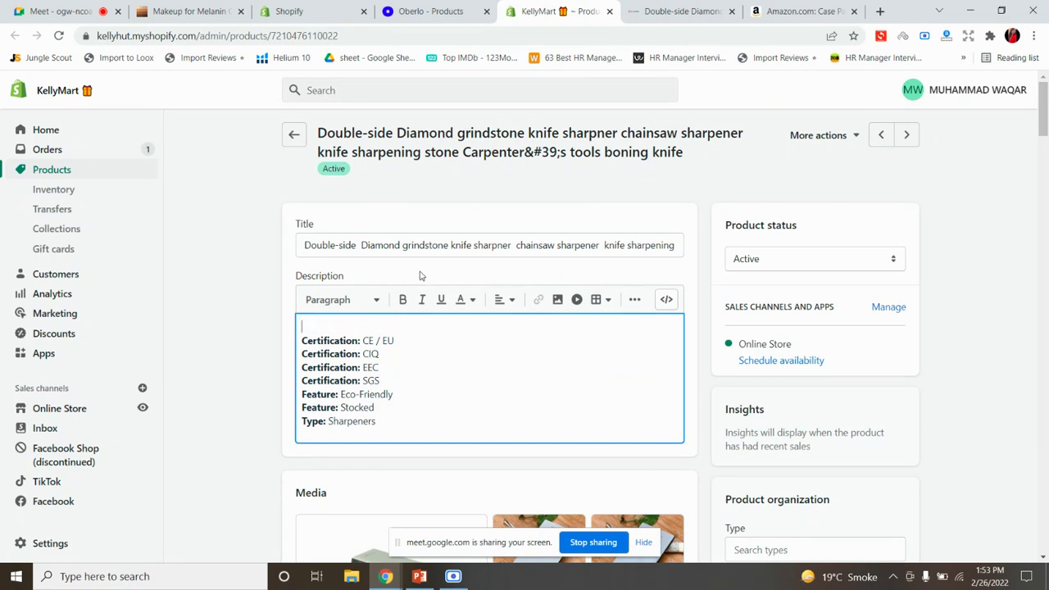
Remove the Ships From option from the product, save it with deletion of the affected variants, and reload the admin page
scroll(399, 341, down, 8)
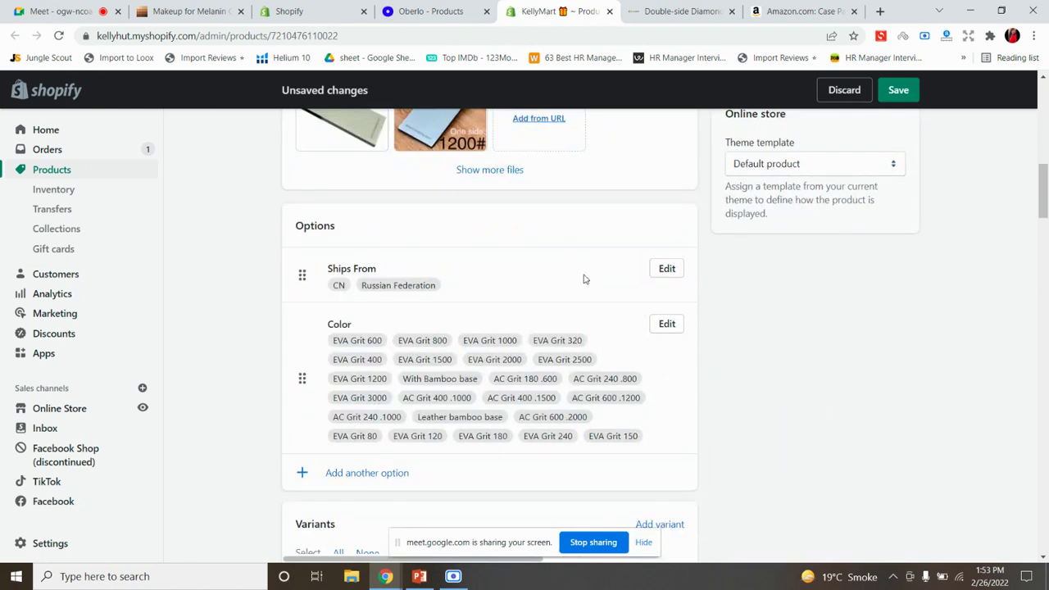
click(667, 269)
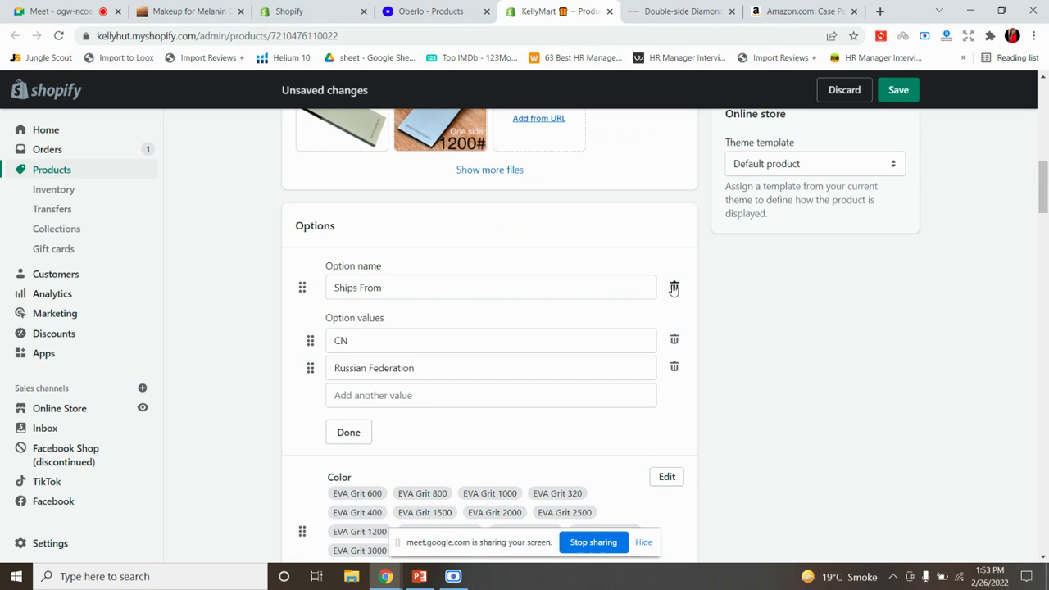
click(674, 288)
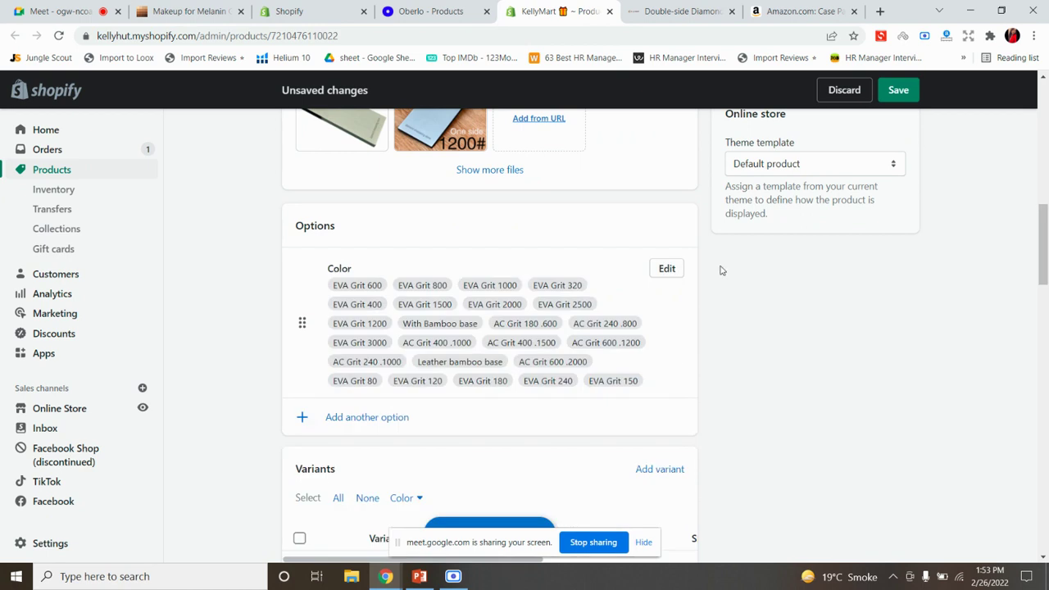
click(898, 90)
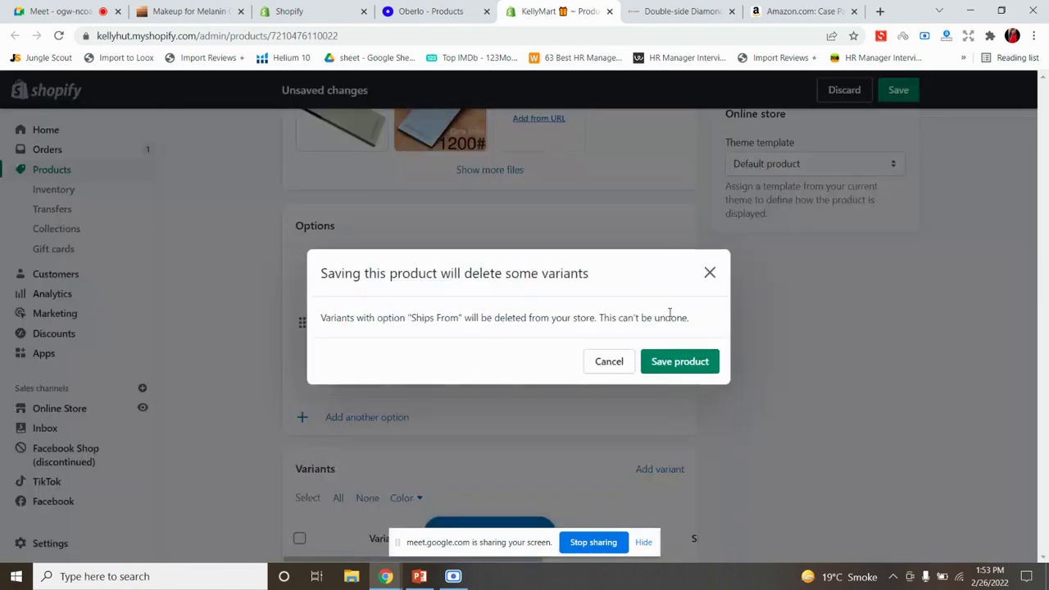
click(691, 363)
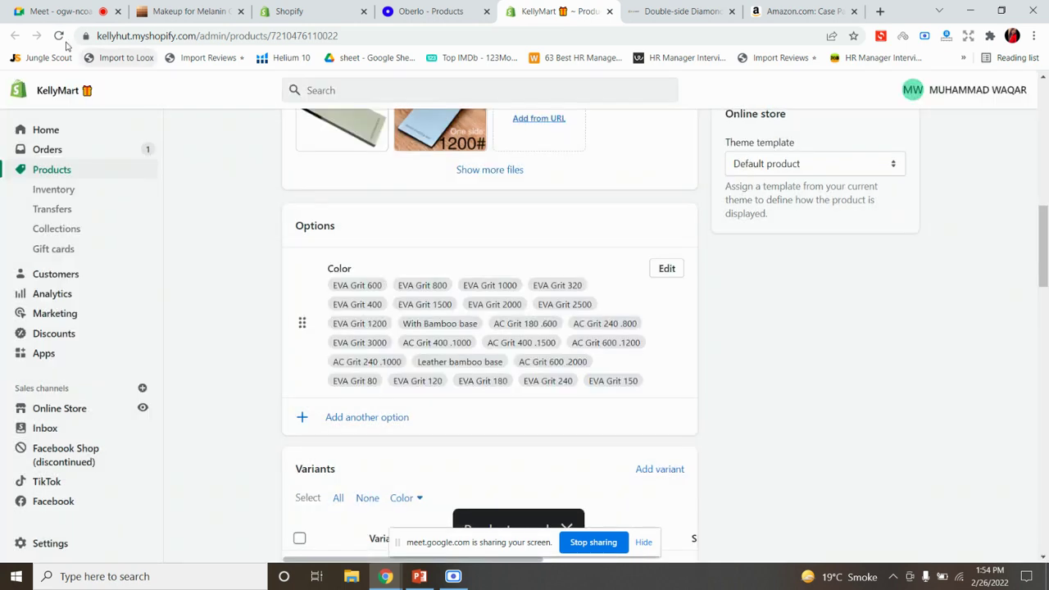
click(58, 35)
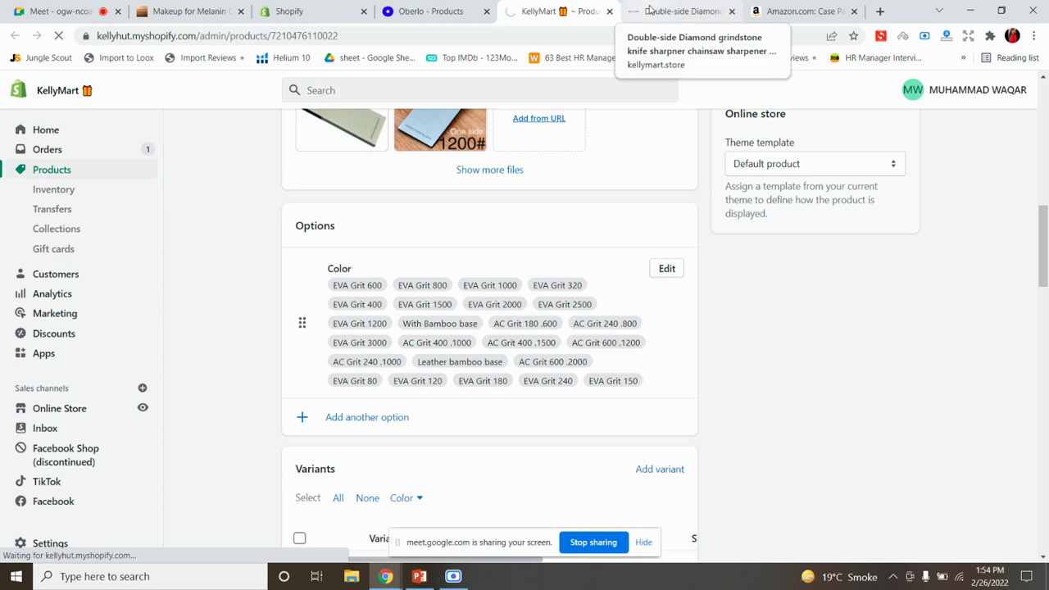
Reload the knife sharpener's storefront page to check its options, and select the color AC Grit 180 .600
click(649, 10)
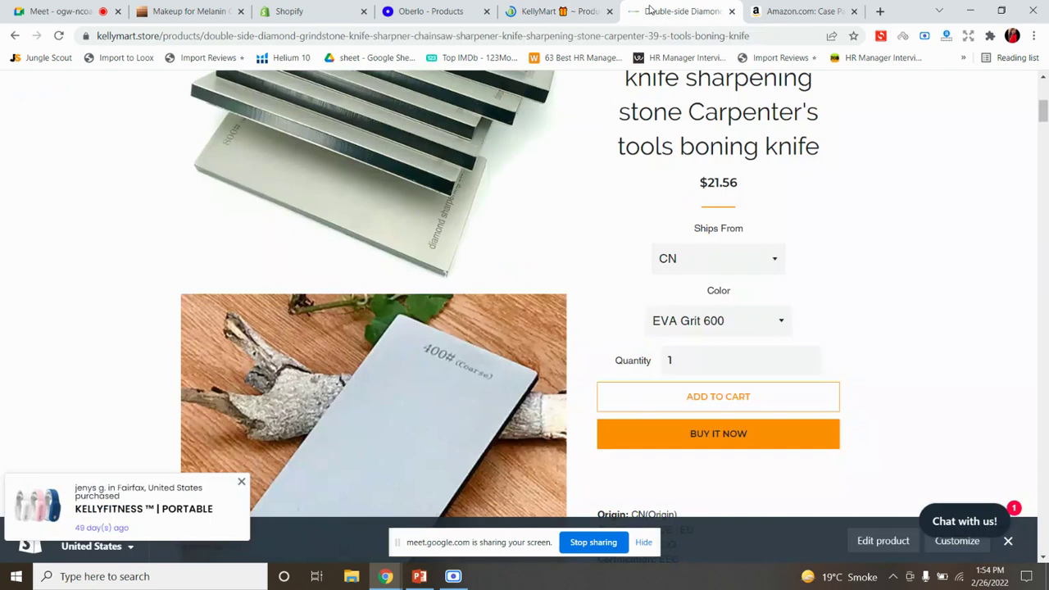
click(59, 35)
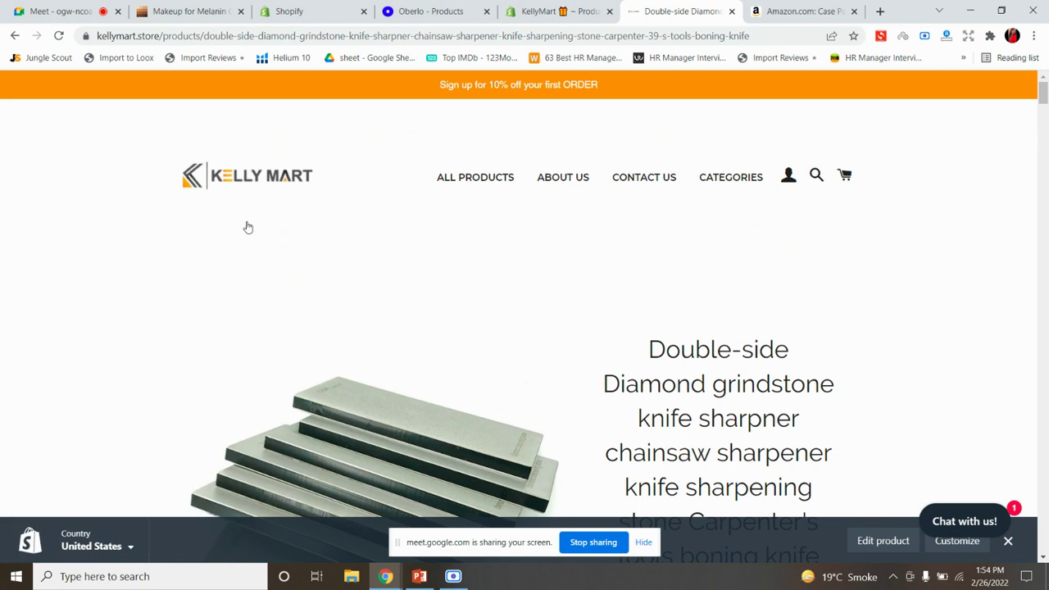
scroll(855, 405, down, 4)
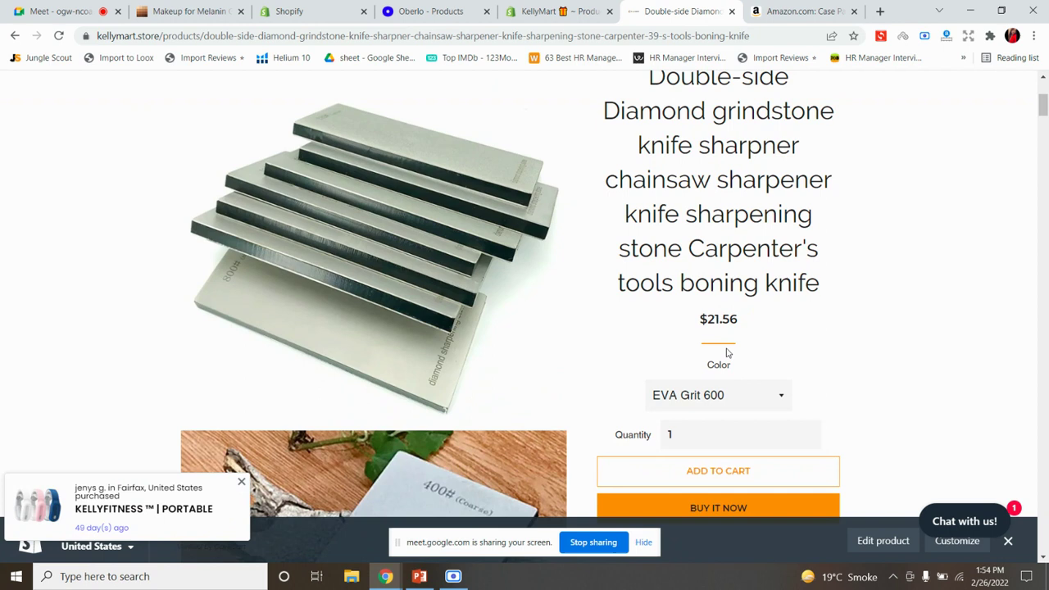
scroll(740, 391, down, 2)
click(734, 264)
scroll(722, 389, down, 2)
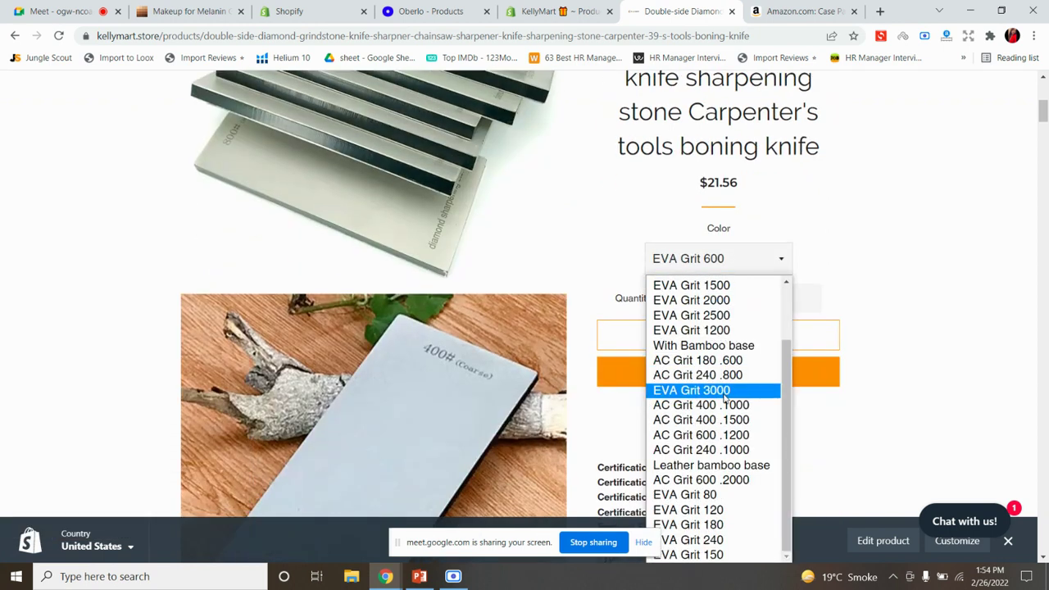
scroll(701, 292, up, 1)
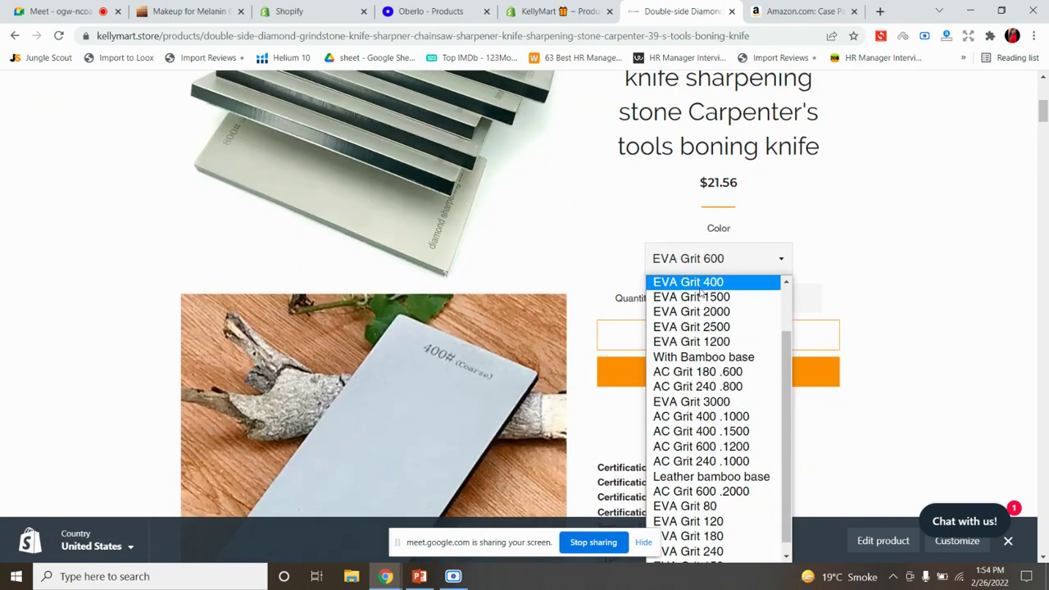
click(721, 371)
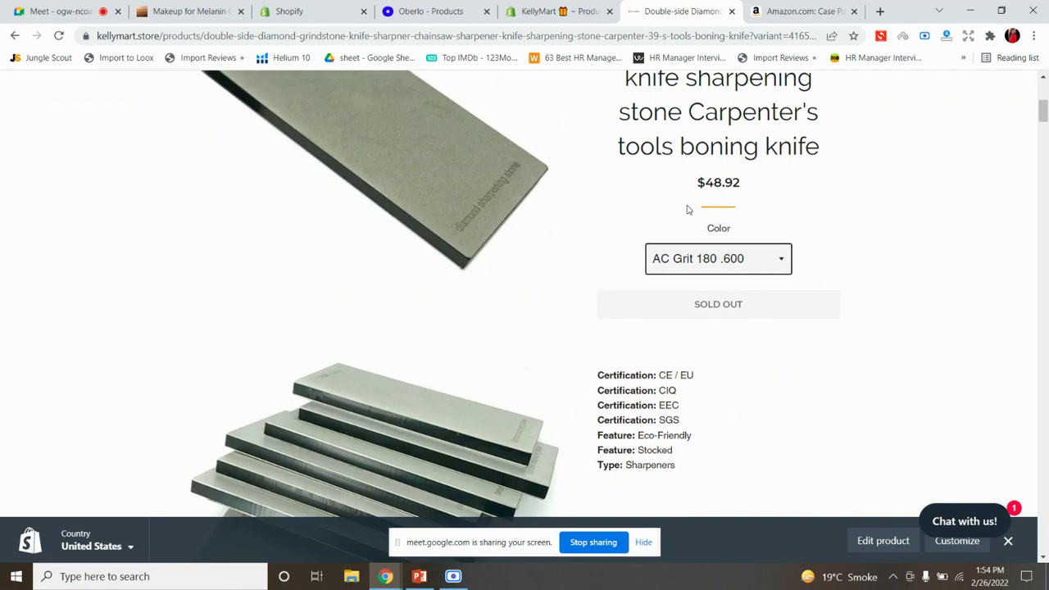
Look through the knife sharpener's storefront images and switch to the PowerPoint presentation
scroll(520, 282, down, 10)
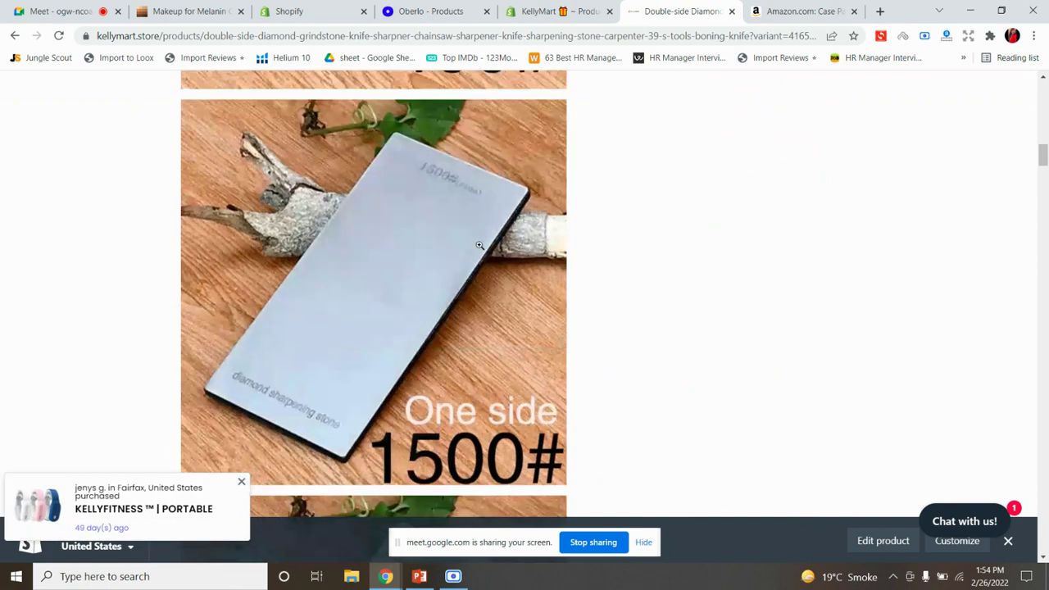
scroll(670, 279, down, 7)
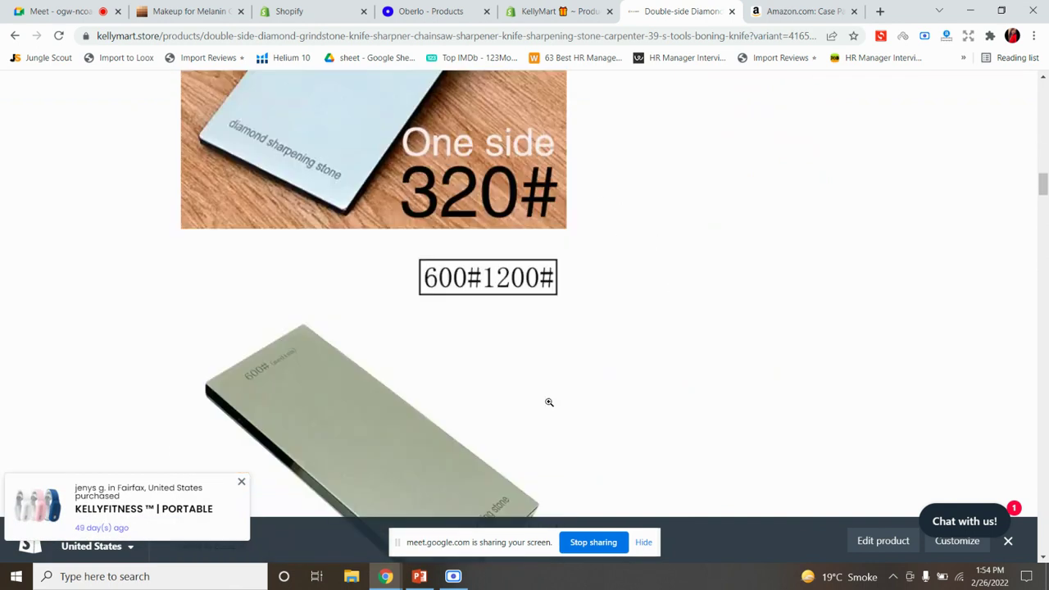
click(419, 576)
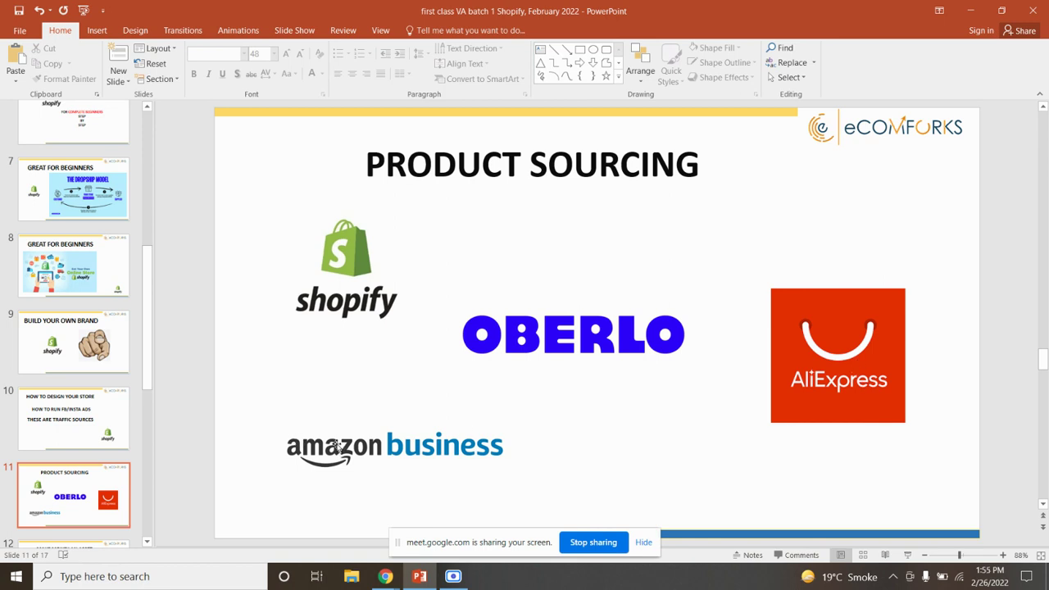
Switch to Chrome and browse the case pack products on Amazon Business
mouse_move(385, 576)
click(268, 519)
click(799, 12)
scroll(787, 203, up, 2)
scroll(785, 197, down, 8)
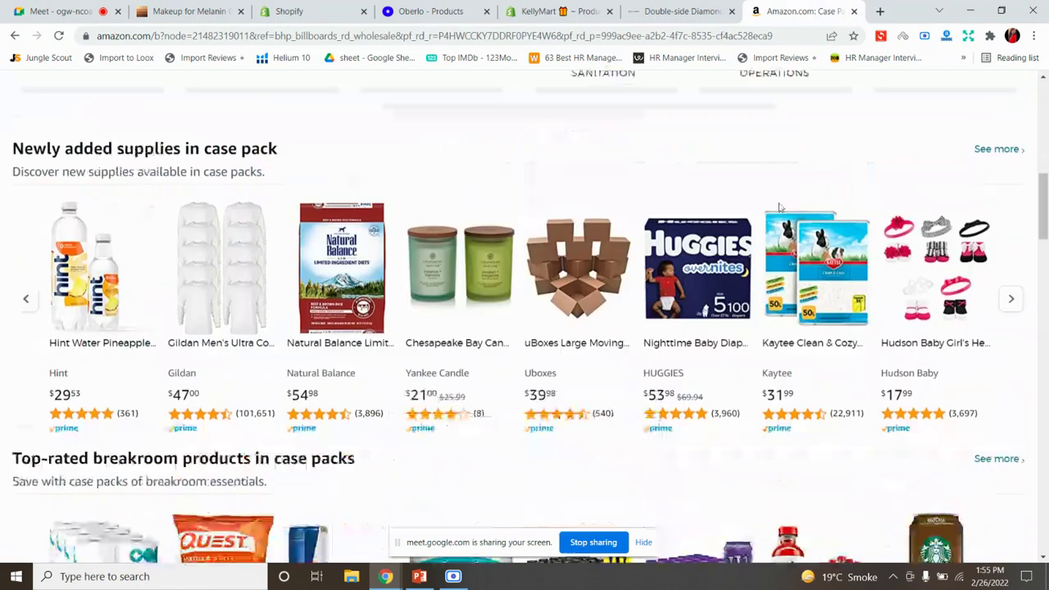
scroll(790, 199, down, 4)
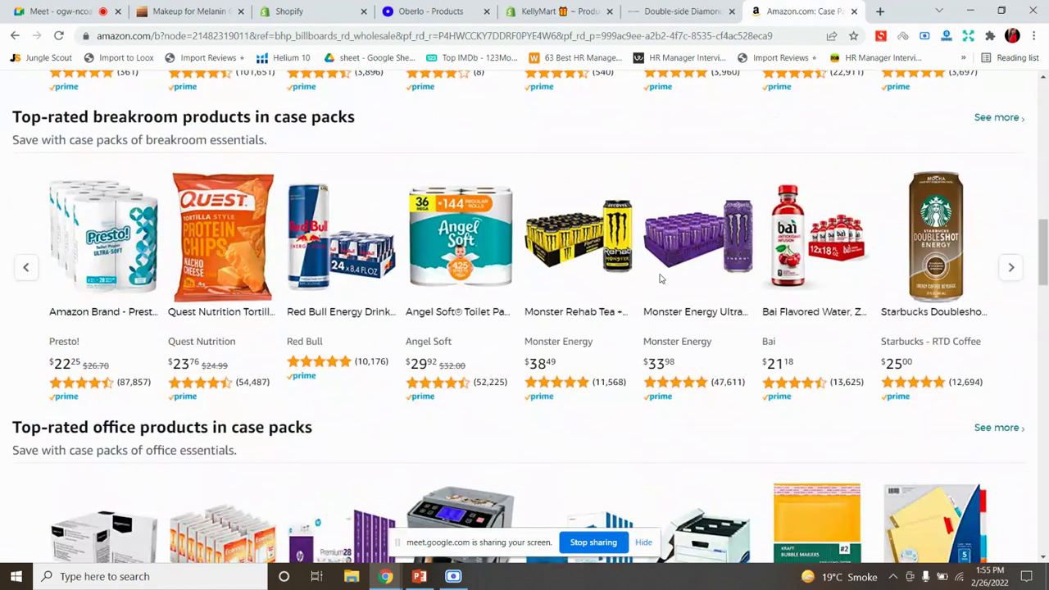
Open the product page of the Monster Energy Ultra Violet 24-pack and examine its price, flavor and size options, and item details
click(685, 265)
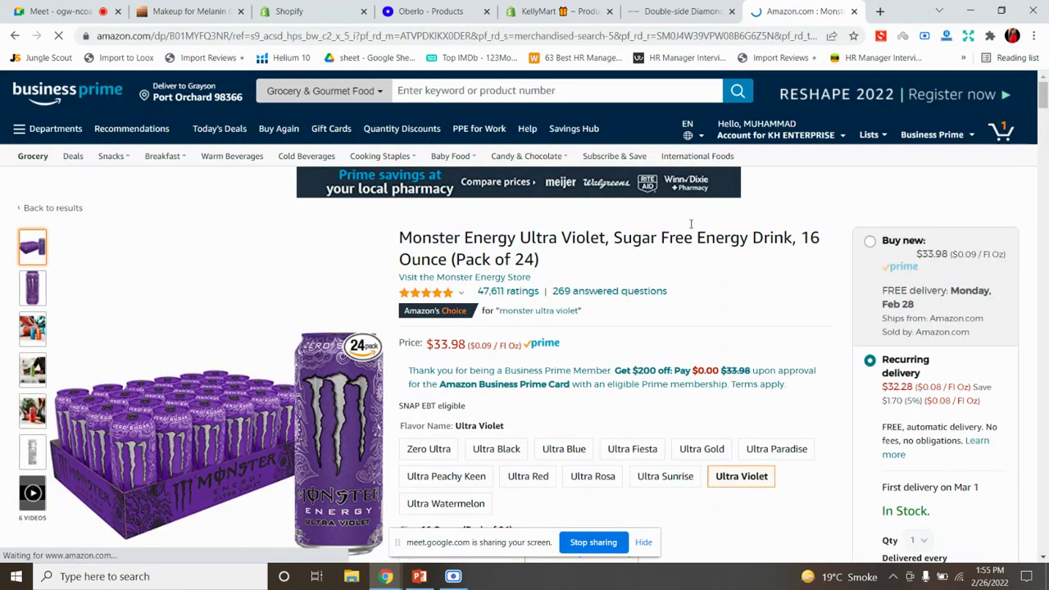
scroll(661, 303, down, 2)
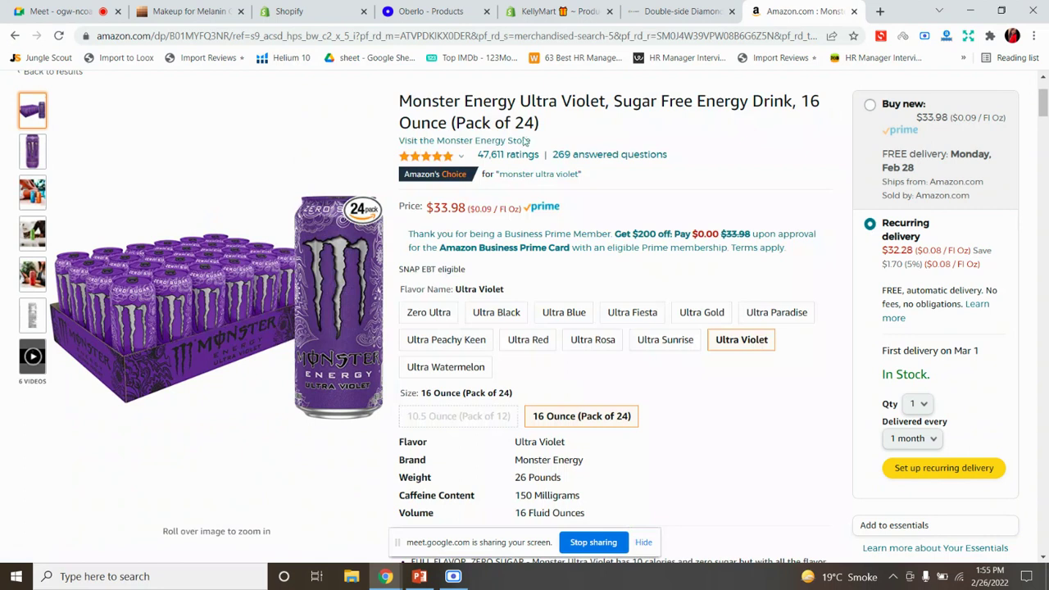
scroll(588, 328, down, 2)
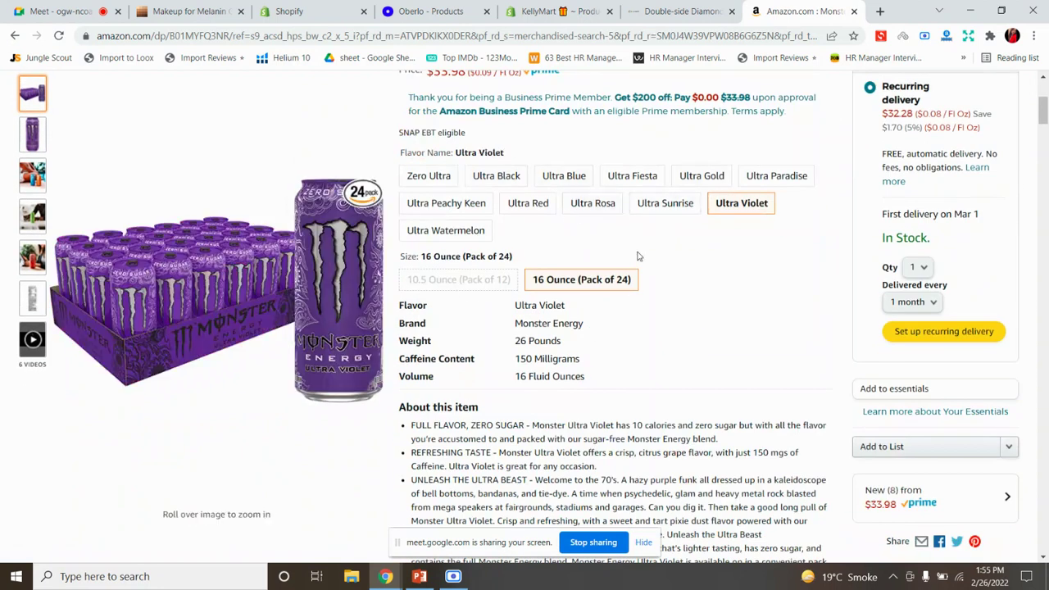
Switch to the PowerPoint presentation, show the "MAKE MONEY AN ASSET" slide, and select the word "ASSET" in its title
click(687, 18)
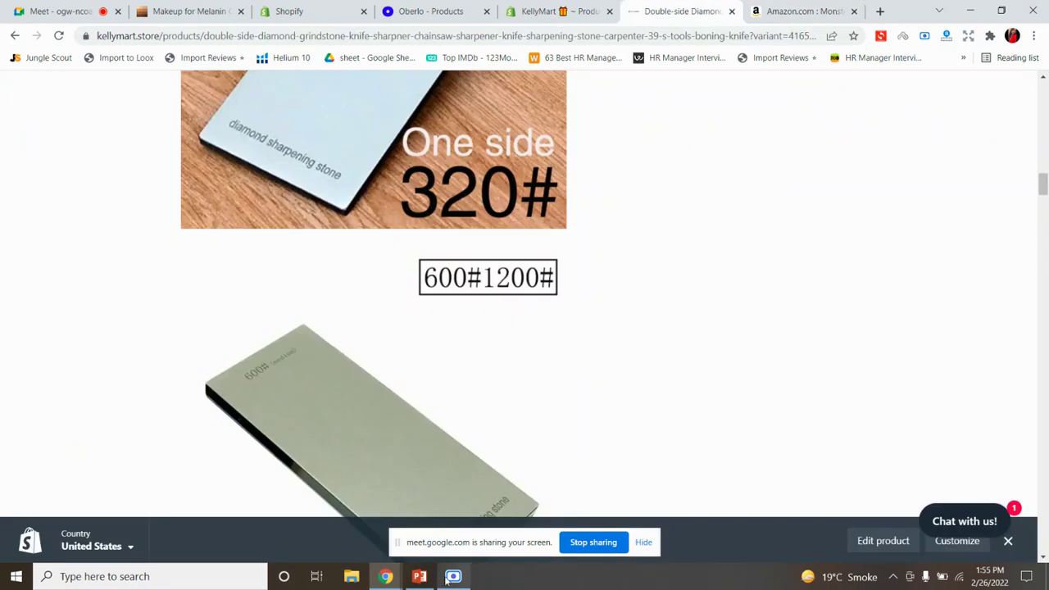
click(419, 576)
scroll(66, 459, down, 2)
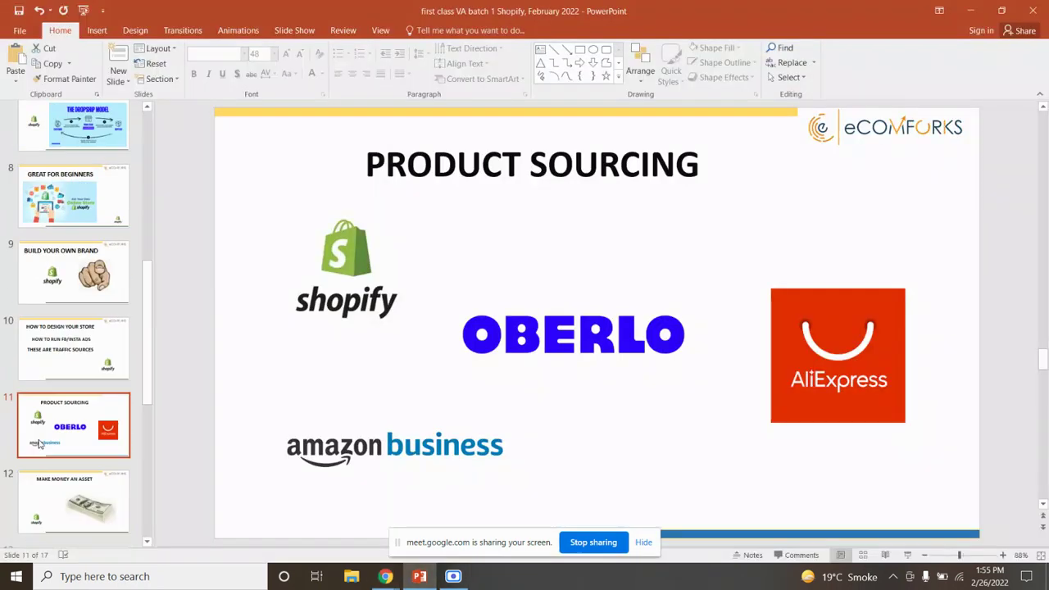
click(55, 474)
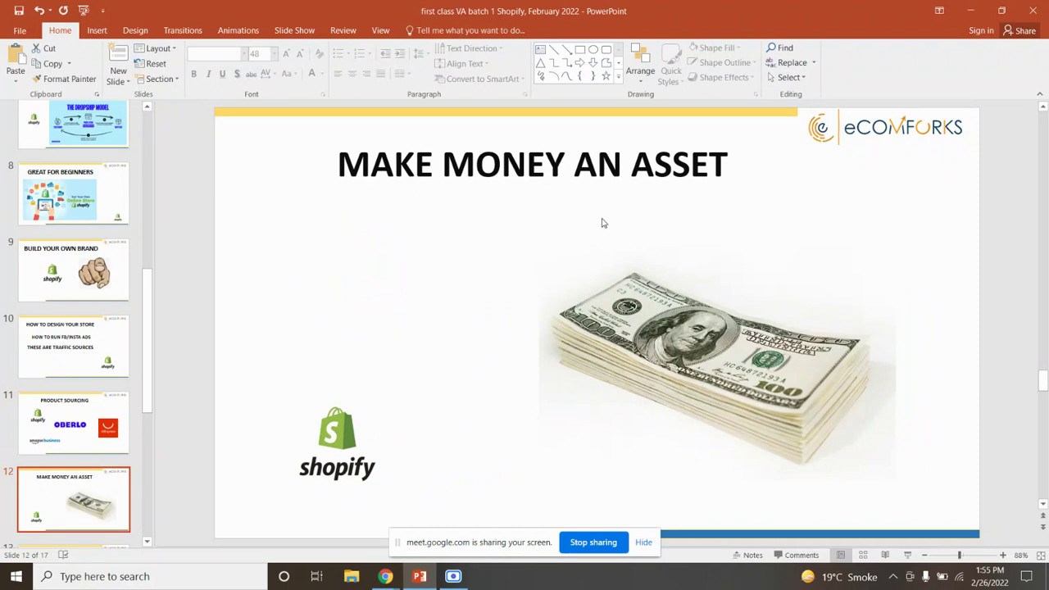
drag(635, 166, 738, 161)
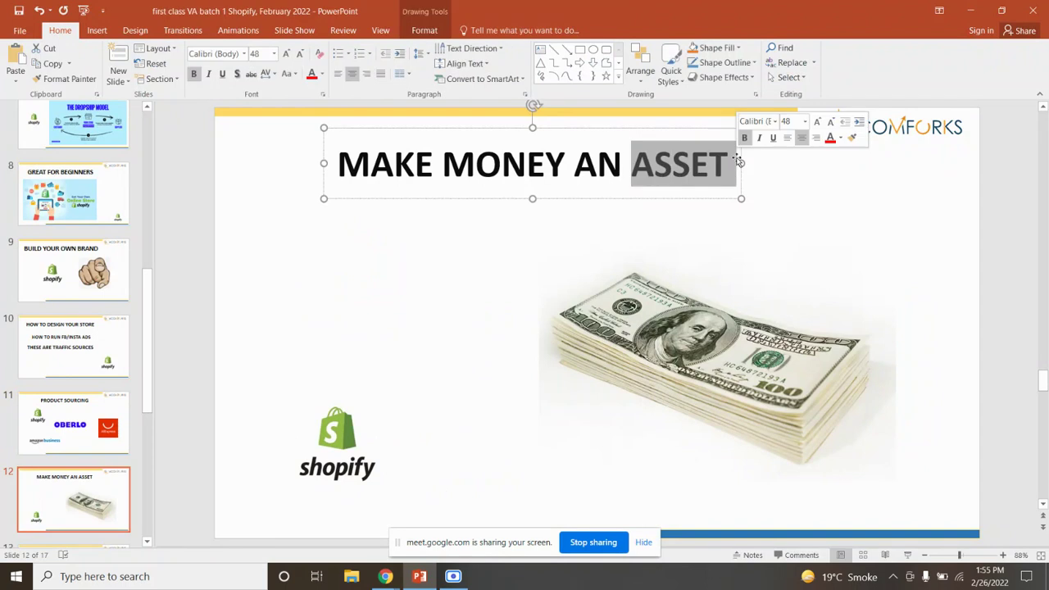
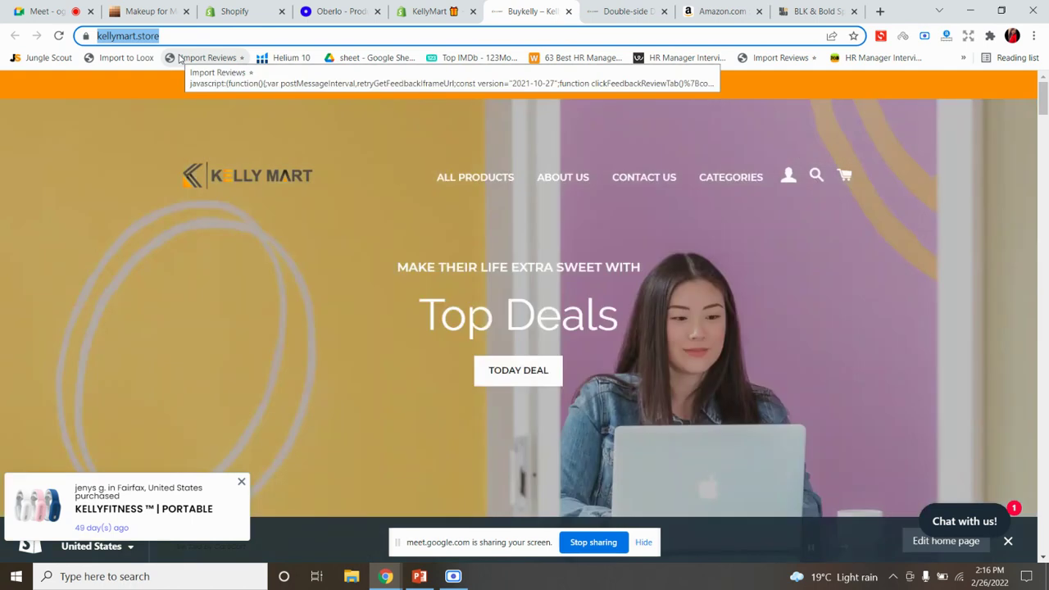
Review the knife sharpener's media, color options, variants and description in the Shopify admin
click(432, 10)
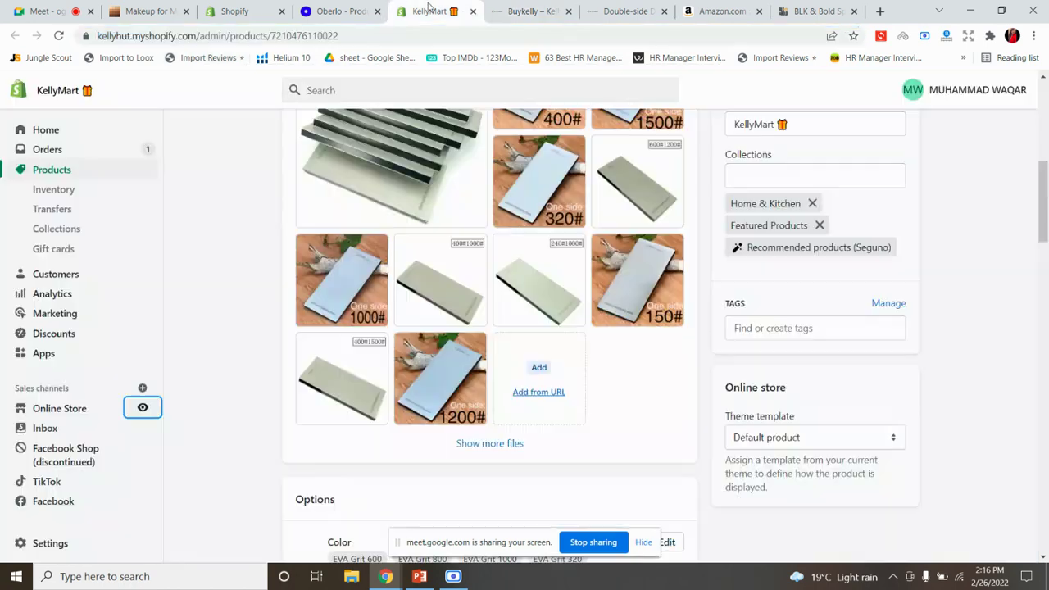
scroll(103, 308, down, 4)
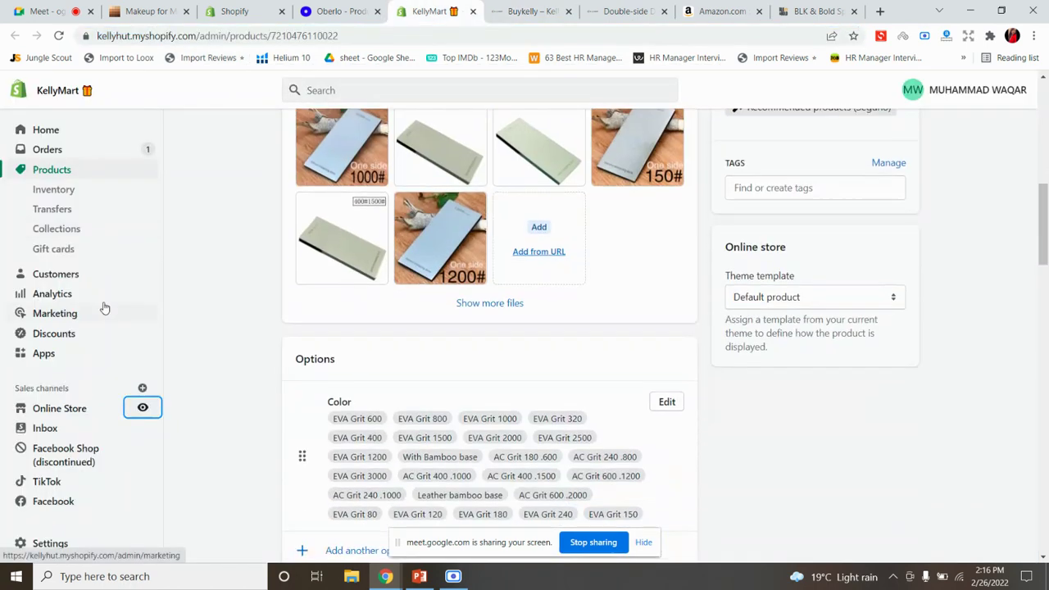
scroll(104, 308, down, 7)
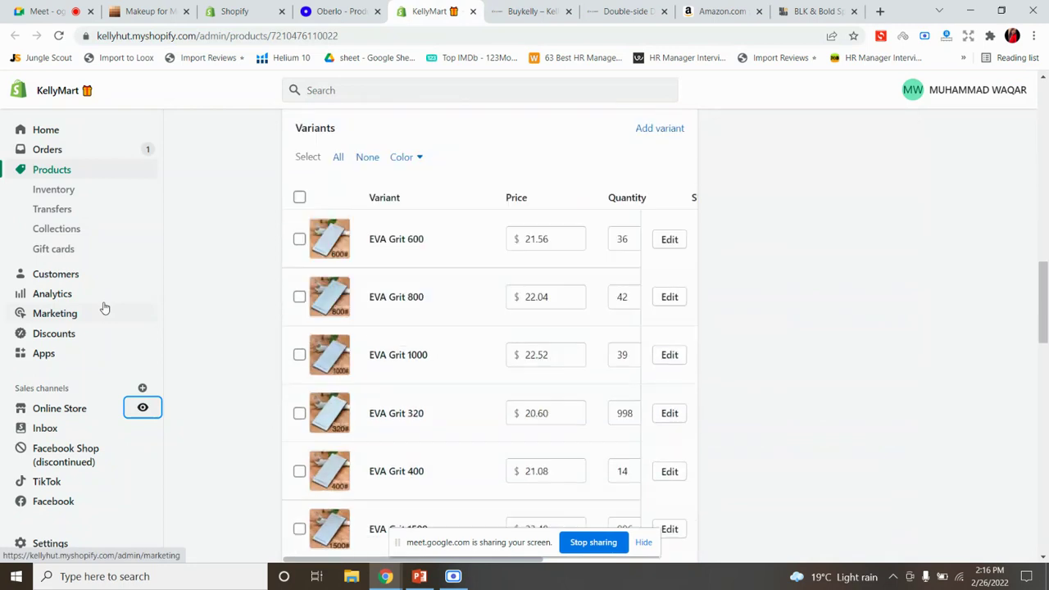
scroll(104, 308, up, 8)
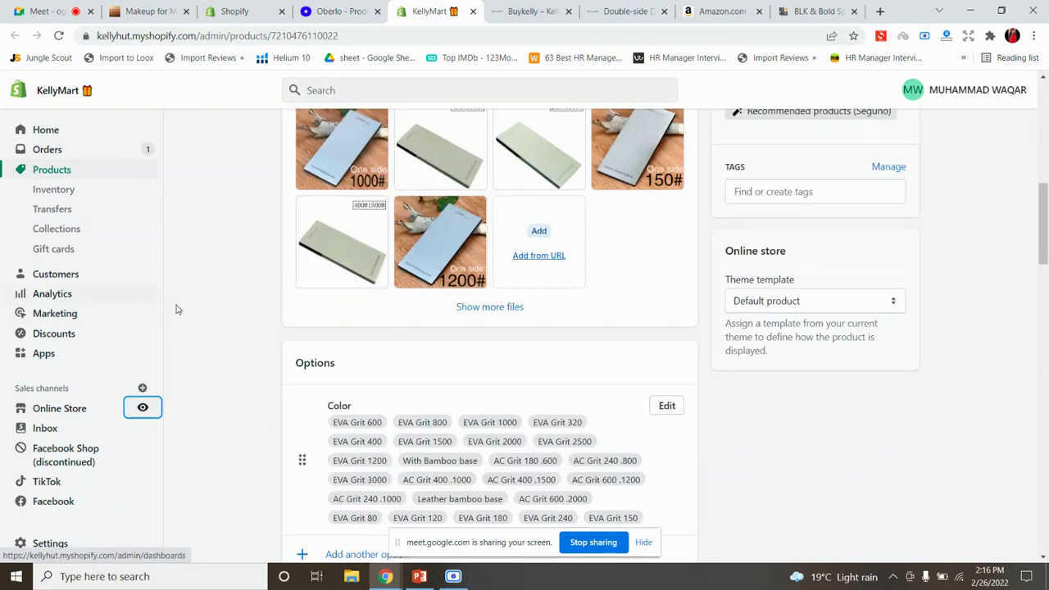
scroll(841, 452, up, 5)
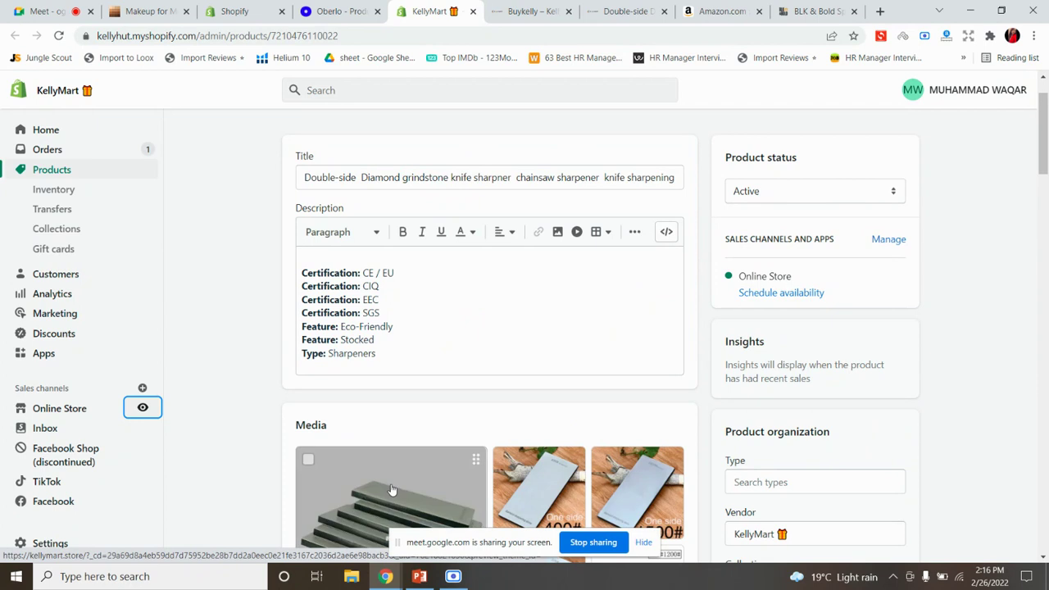
View the KellyMart storefront home page and return to the knife sharpener's page in the Shopify admin
mouse_move(418, 582)
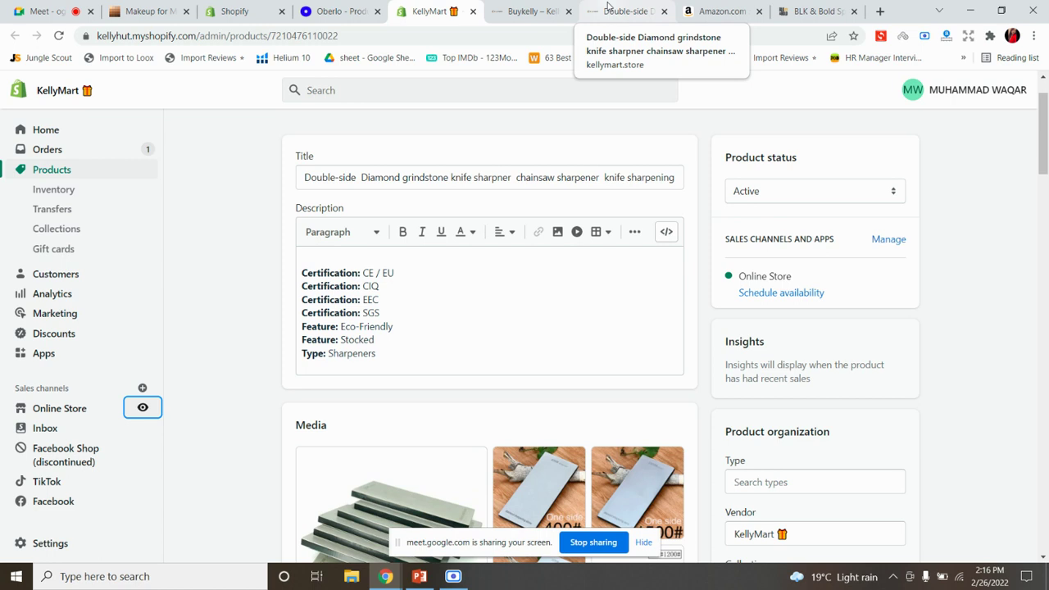
click(517, 9)
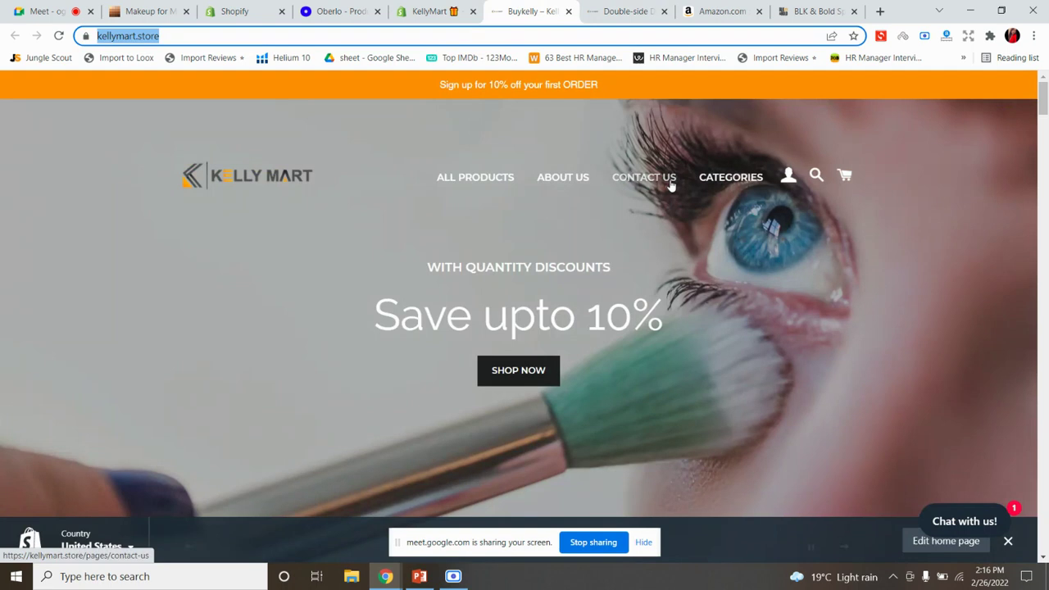
click(447, 11)
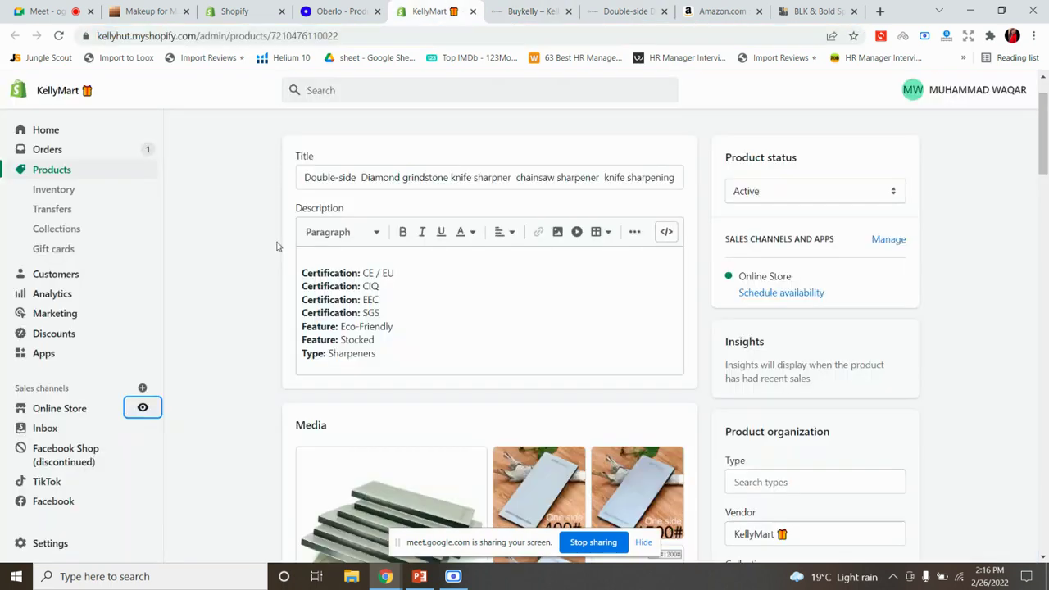
scroll(103, 271, down, 1)
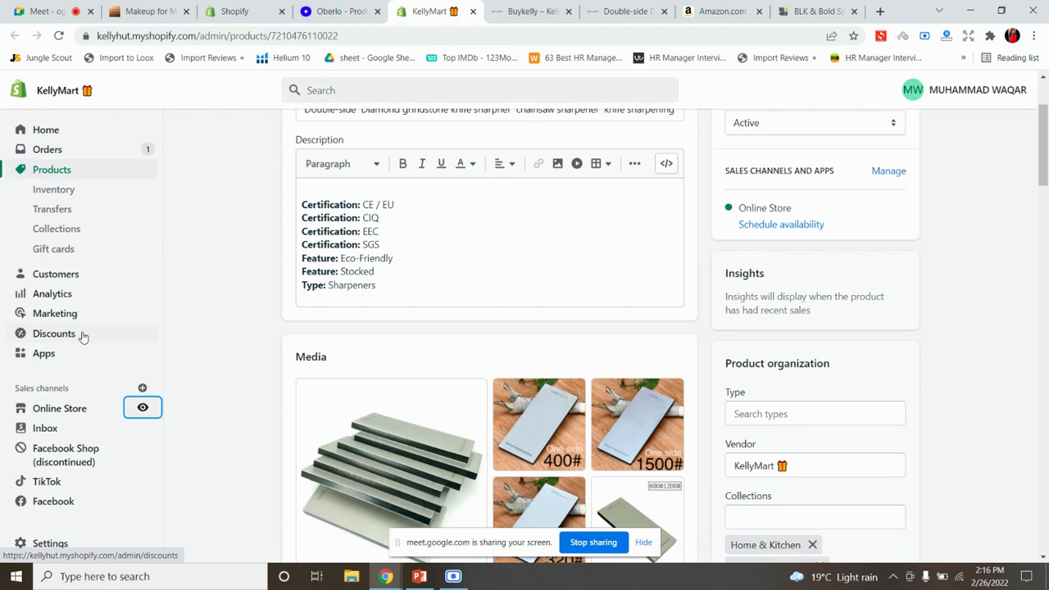
click(45, 547)
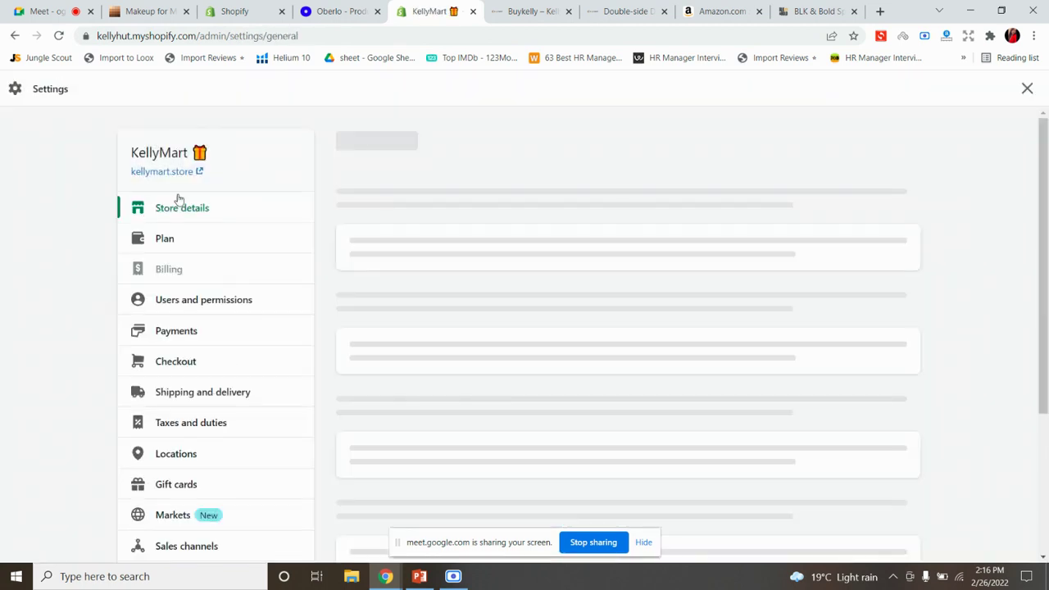
click(18, 36)
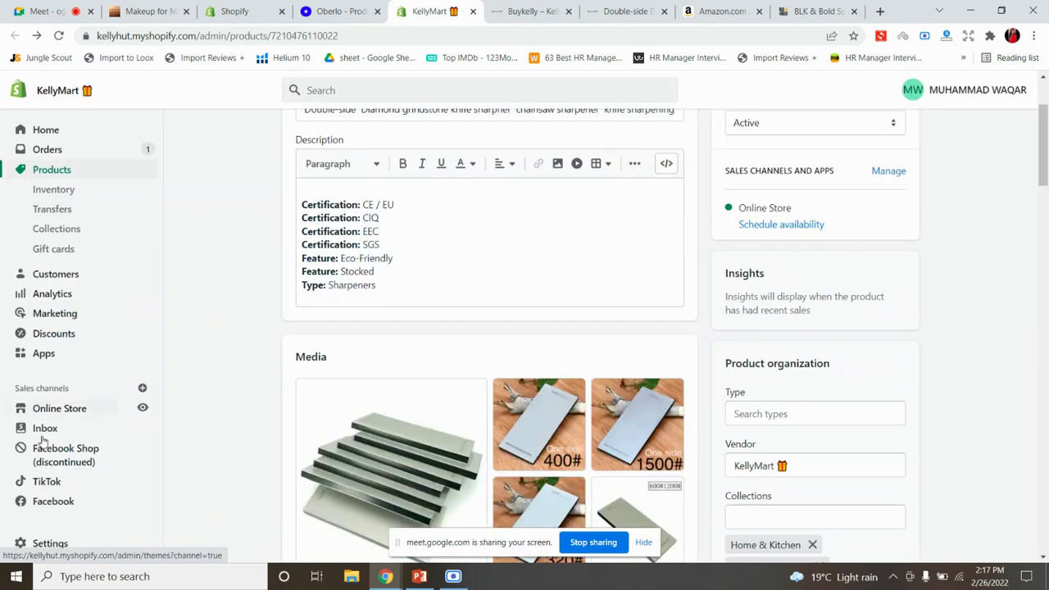
scroll(90, 351, down, 2)
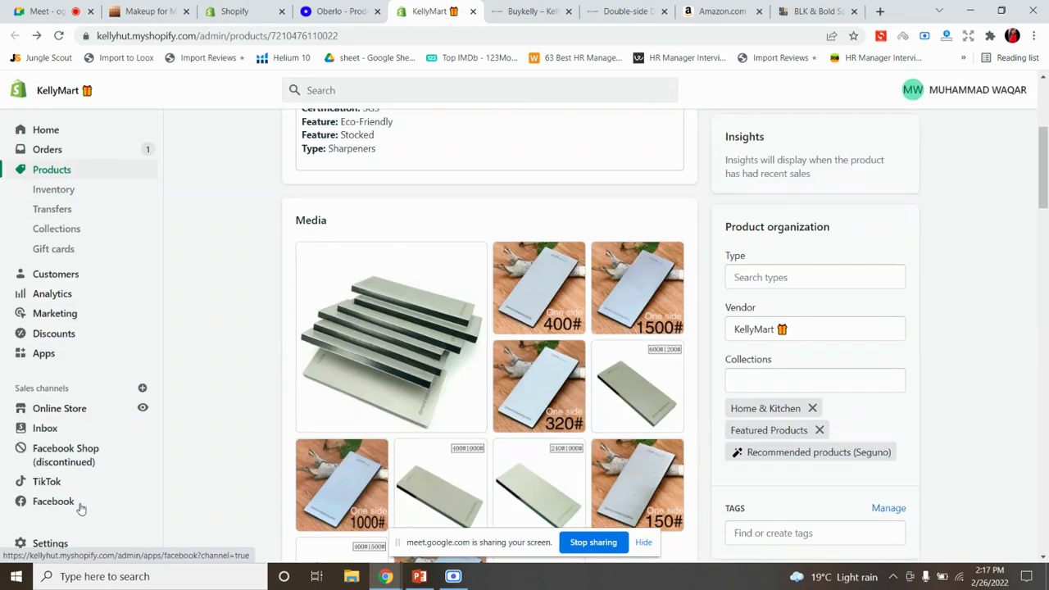
Open the Domains section of the store settings
click(48, 547)
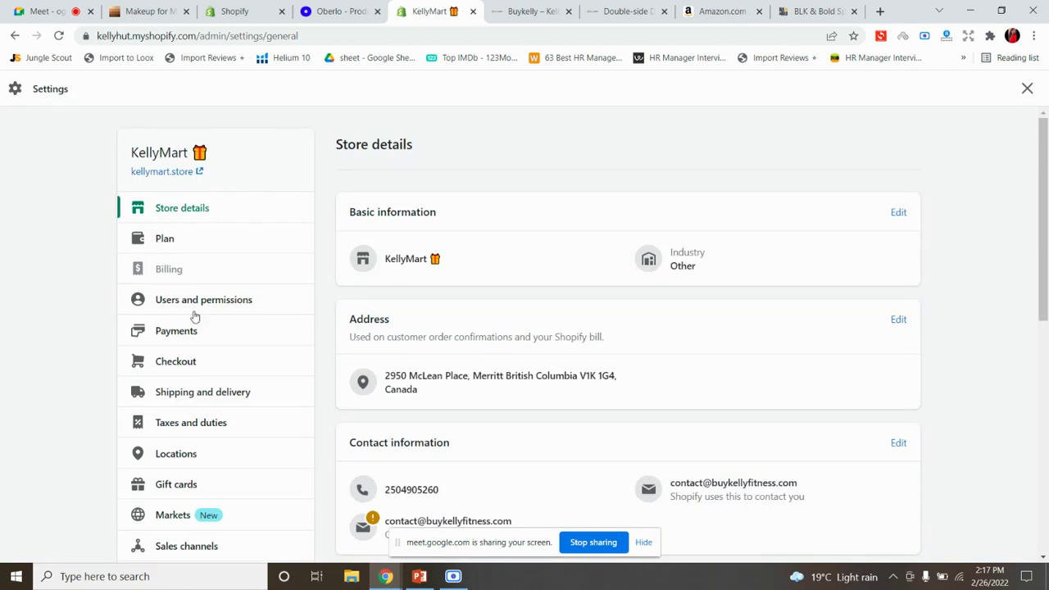
scroll(186, 394, down, 1)
scroll(186, 398, down, 2)
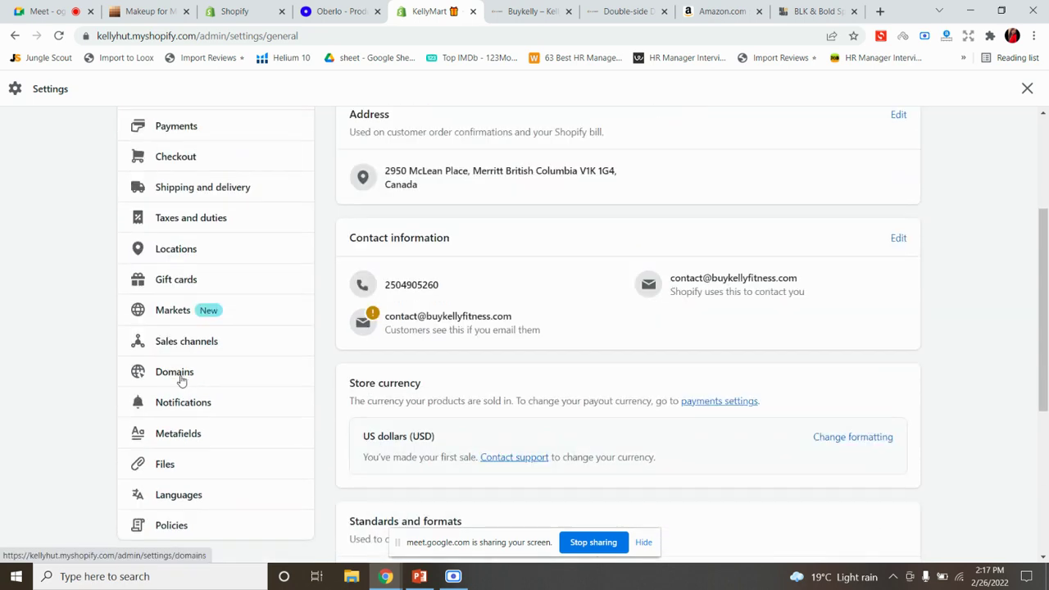
click(175, 373)
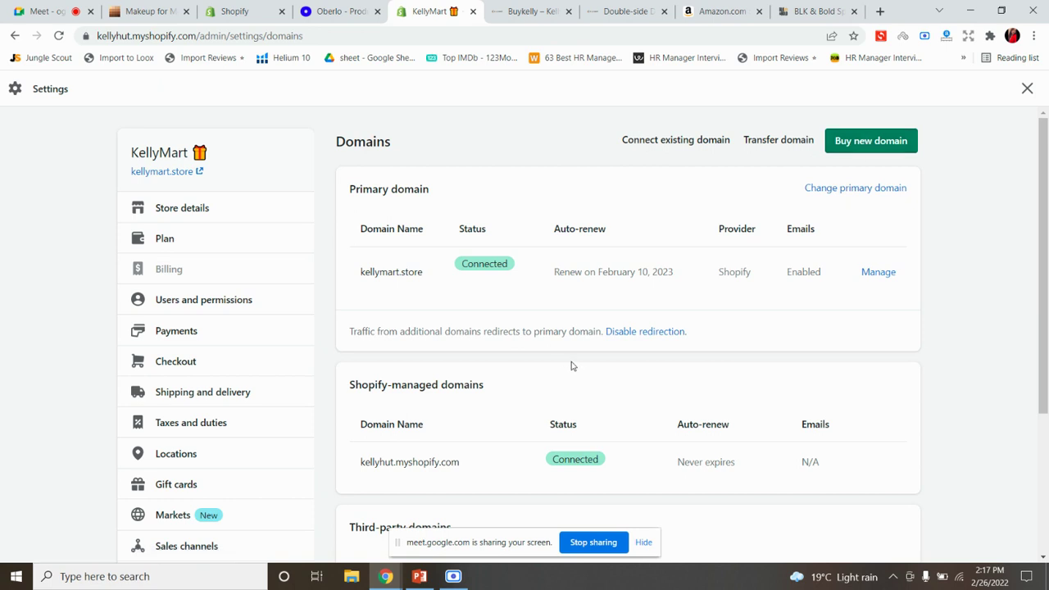
Examine the store's domains, highlighting the third-party, Shopify-managed and primary domain names in turn
scroll(572, 367, down, 3)
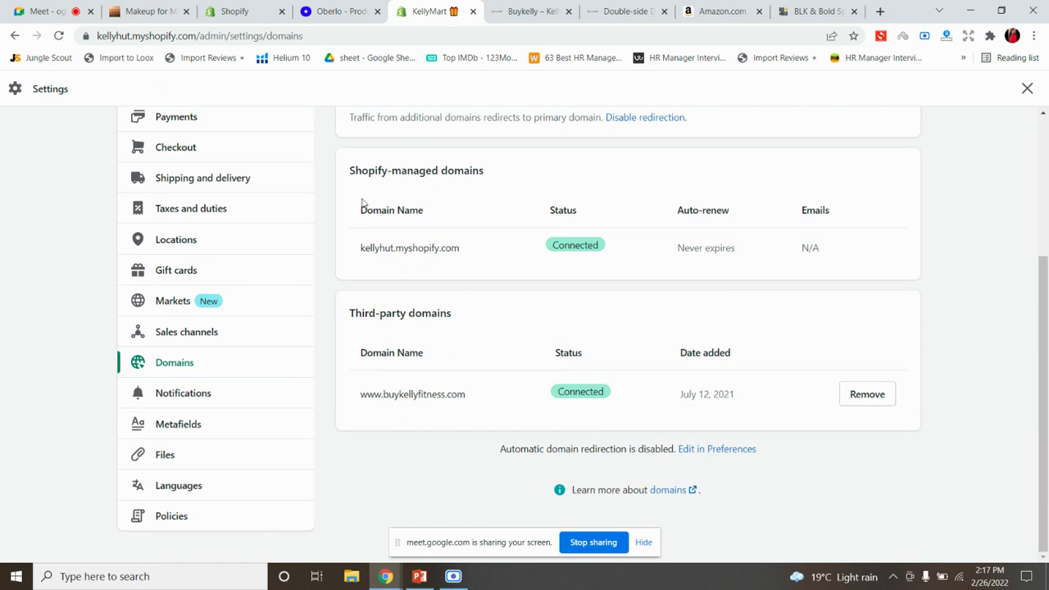
drag(363, 394, 464, 404)
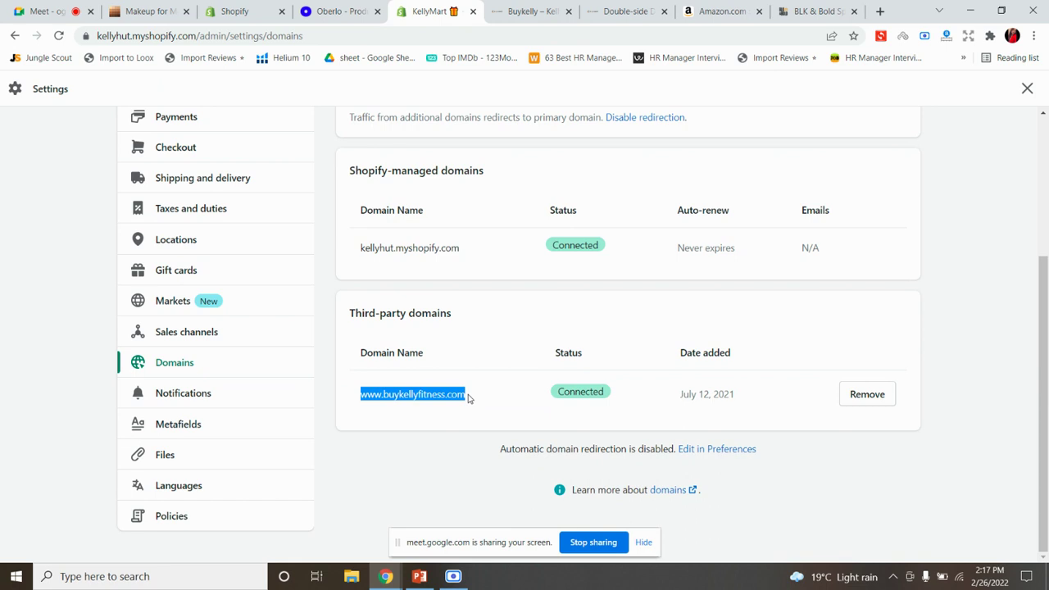
drag(359, 250, 464, 260)
scroll(478, 272, up, 2)
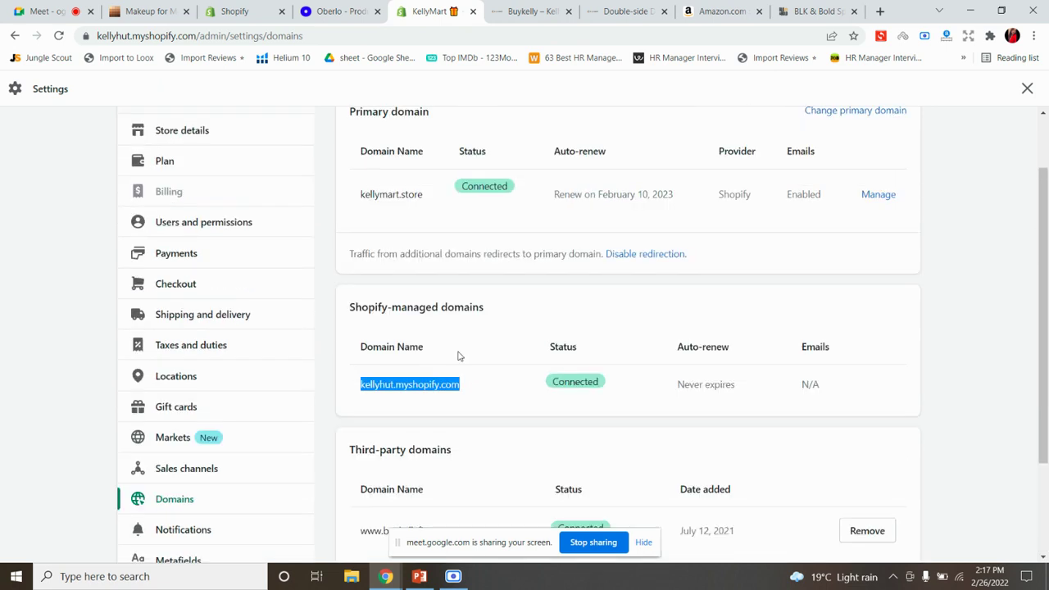
scroll(460, 356, up, 1)
drag(359, 263, 424, 264)
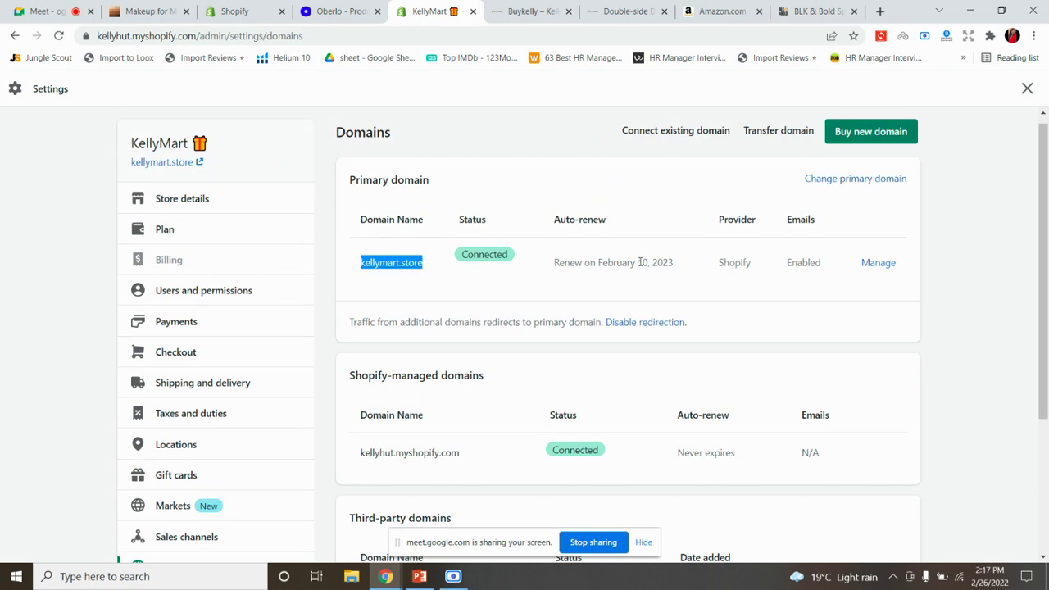
Examine the third-party domain's date added and highlight the "kellyhut" part of the Shopify-managed domain
scroll(648, 264, down, 3)
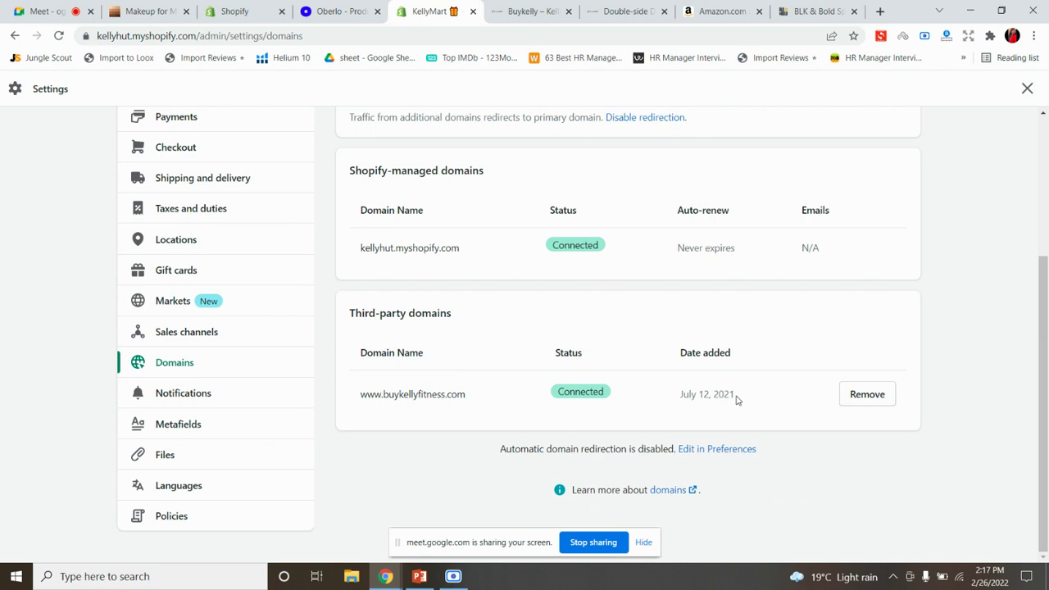
drag(741, 396, 677, 396)
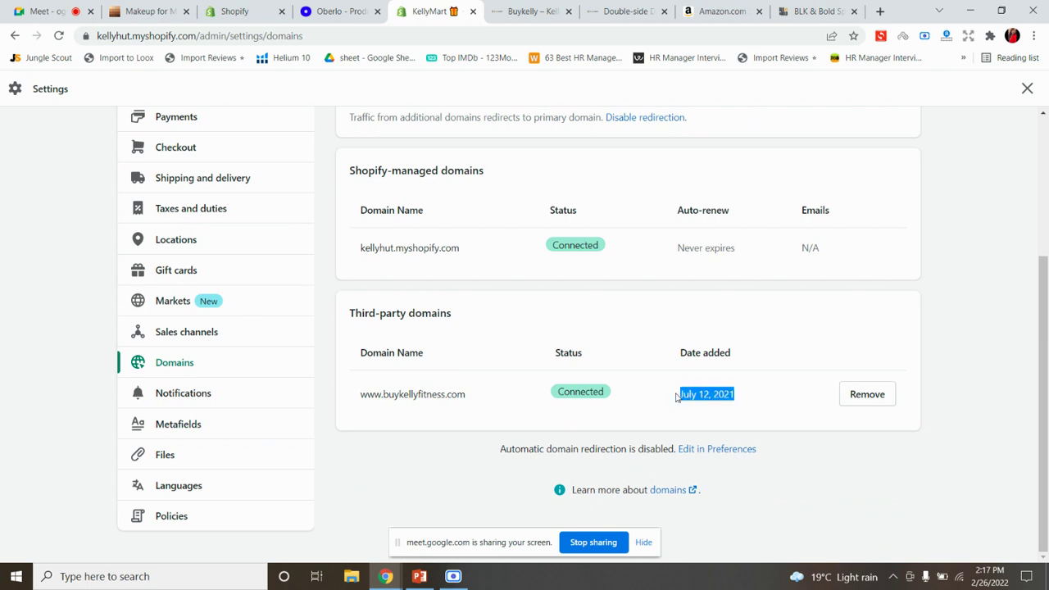
drag(353, 251, 648, 237)
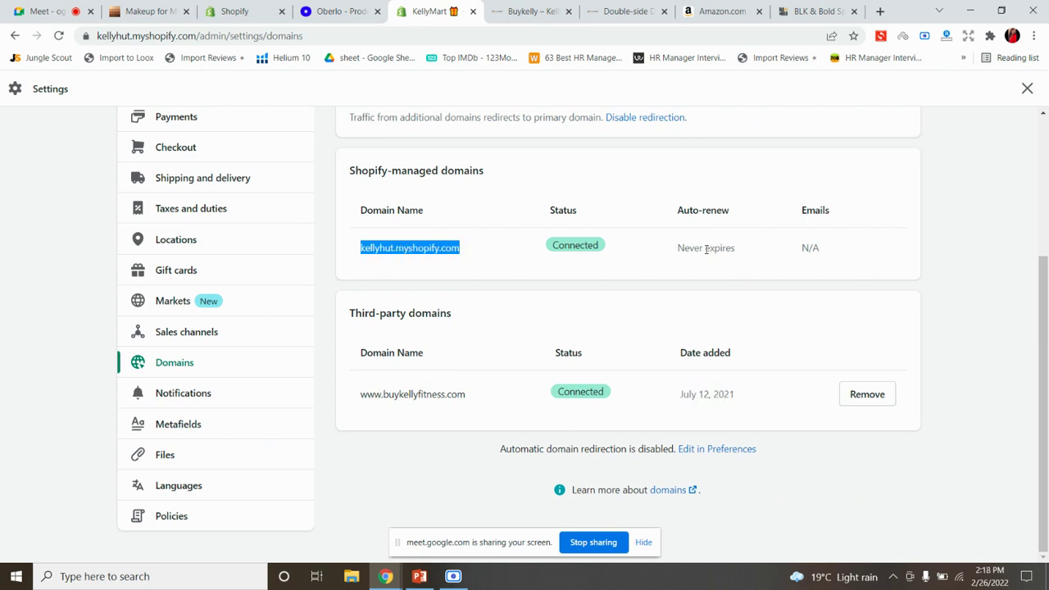
click(360, 251)
drag(360, 251, 404, 249)
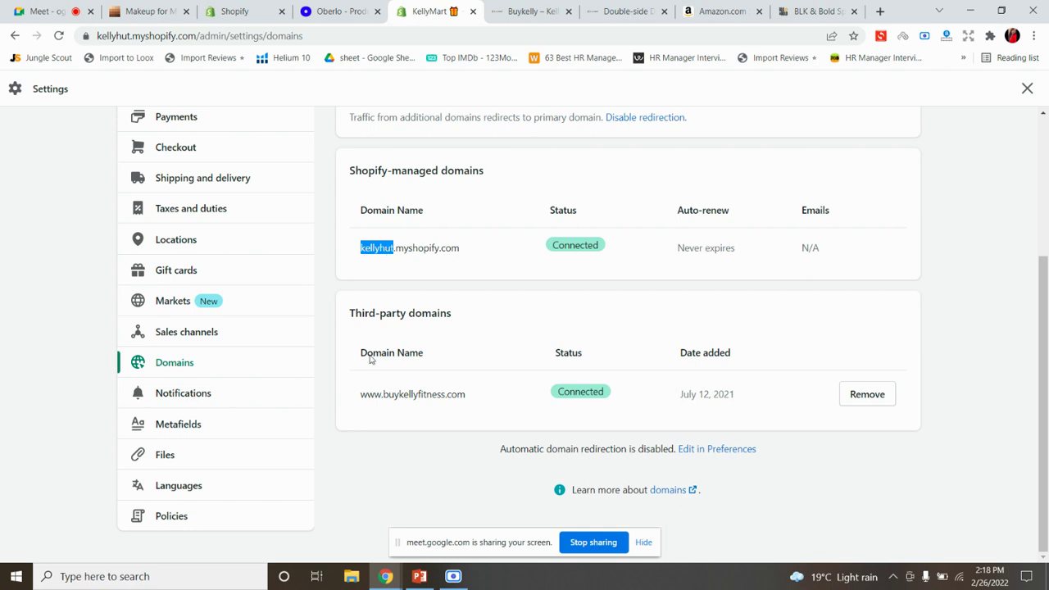
scroll(434, 358, up, 3)
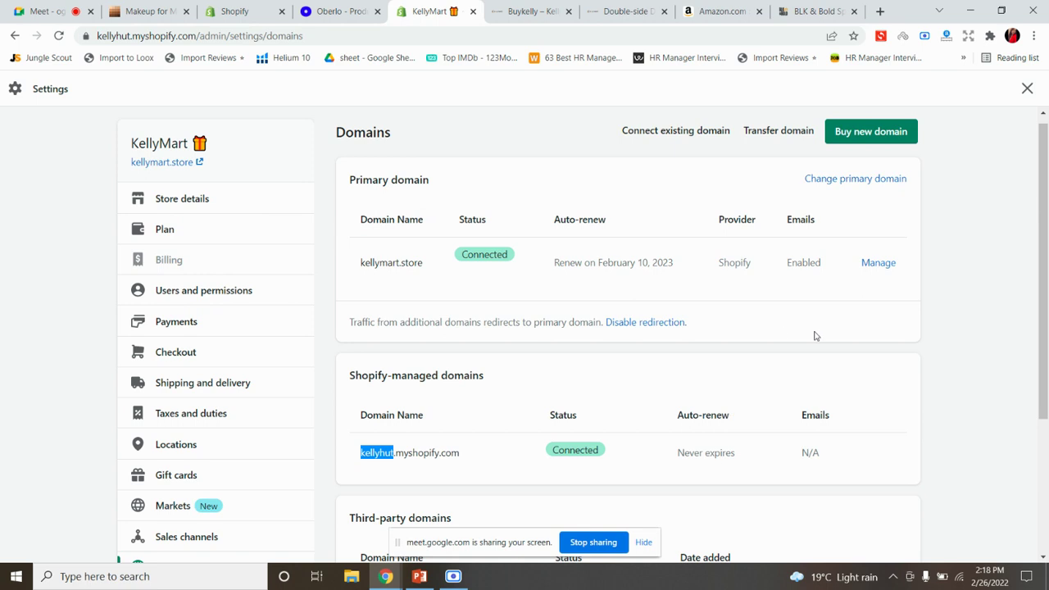
Search for the new domain name "prospan" to buy and review the availability and prices of its extensions
click(861, 138)
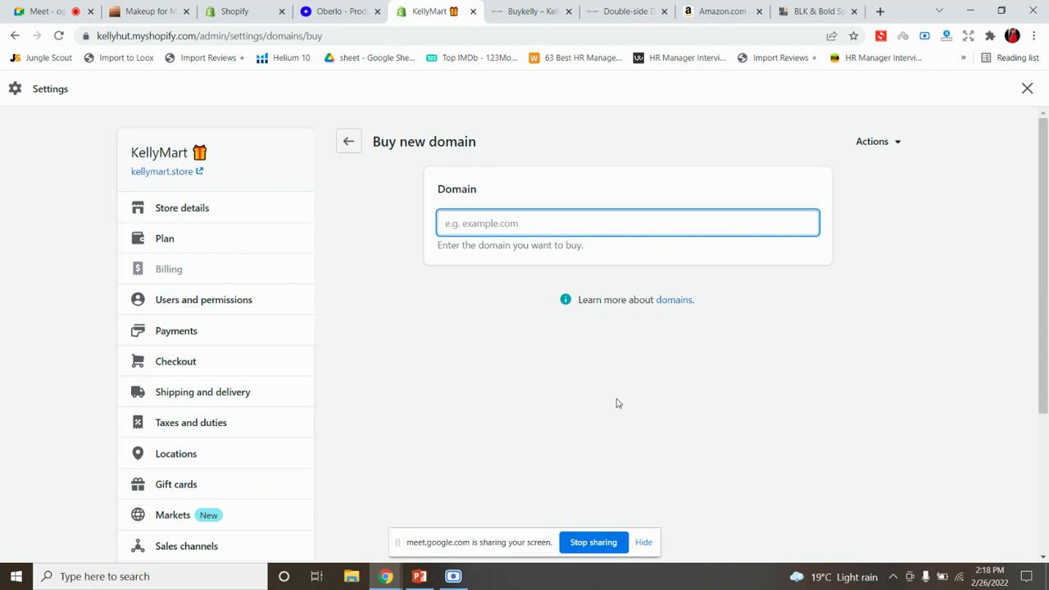
text(prospan)
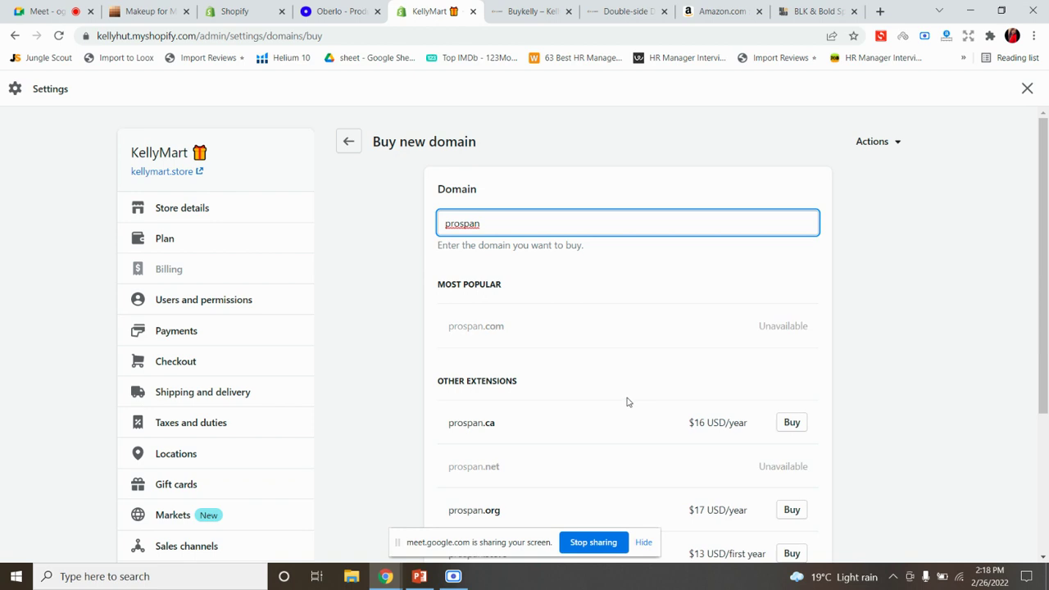
scroll(517, 344, down, 3)
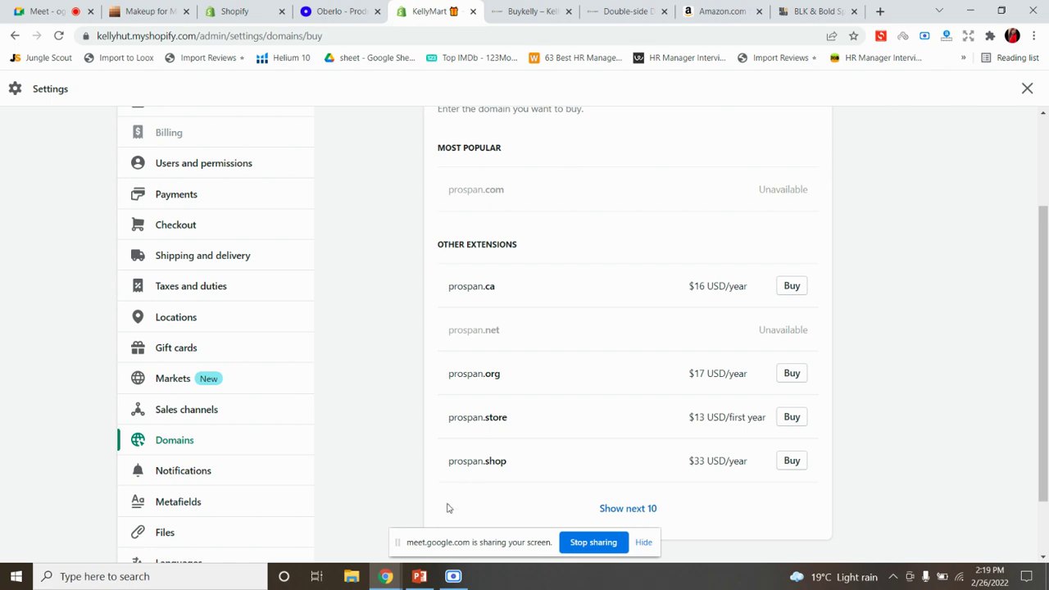
Switch to the PowerPoint presentation and show the Course Outline slide
click(419, 577)
click(81, 467)
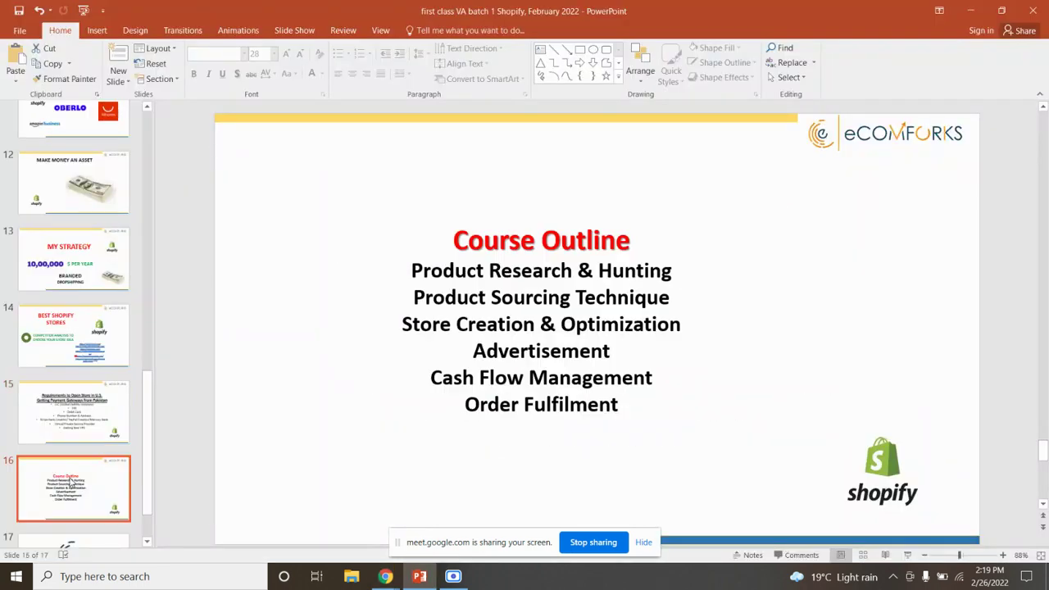